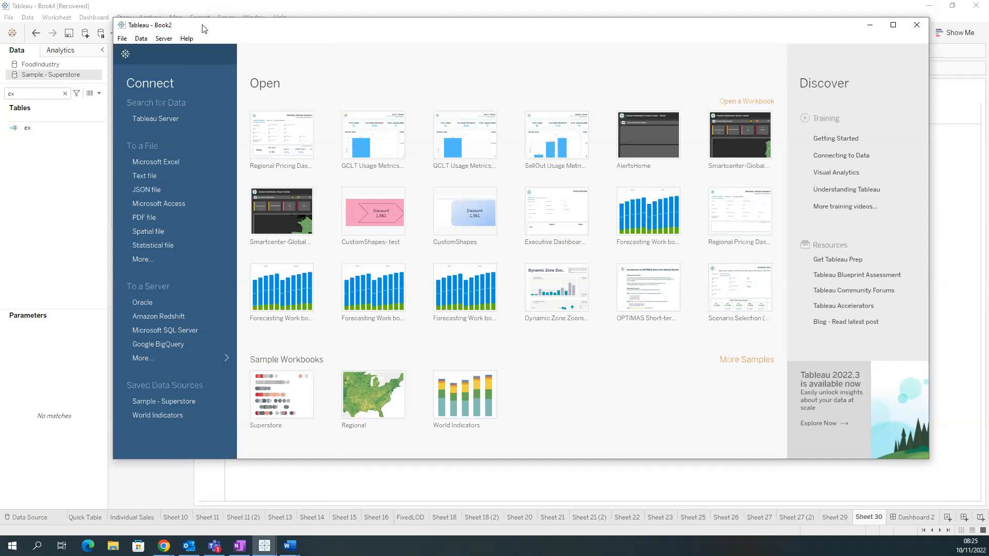
Step: Open the About Tableau information to check the installed version
left_click(192, 40)
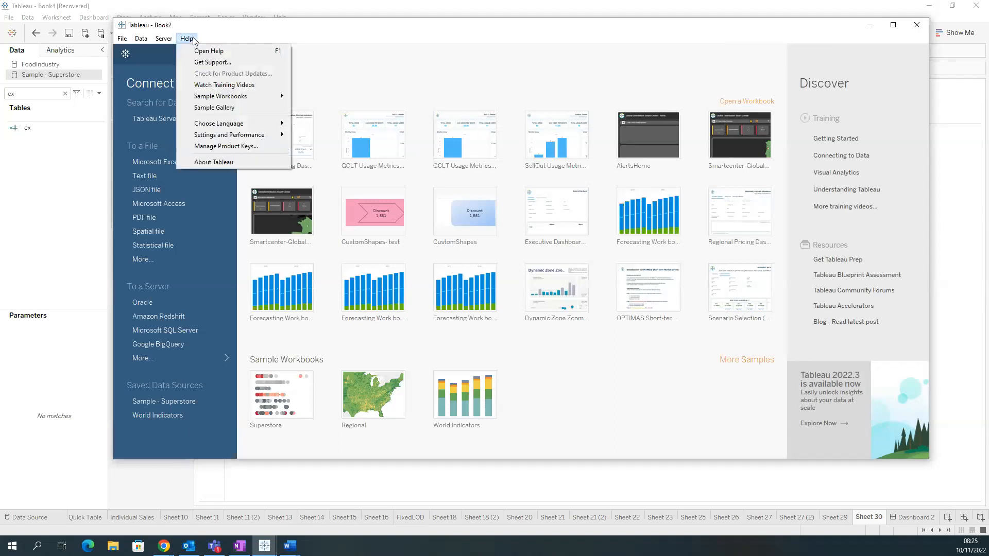
left_click(229, 161)
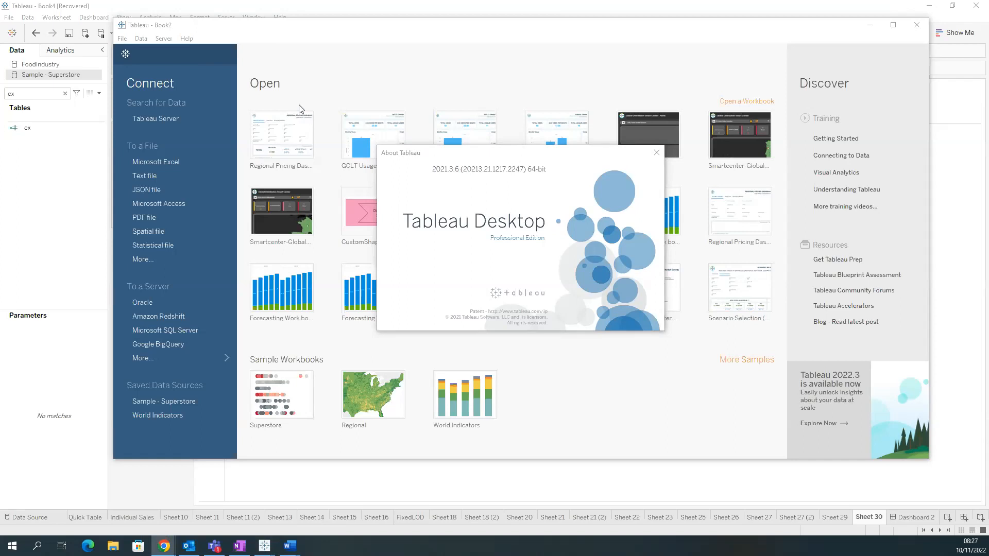
mouse_move(173, 542)
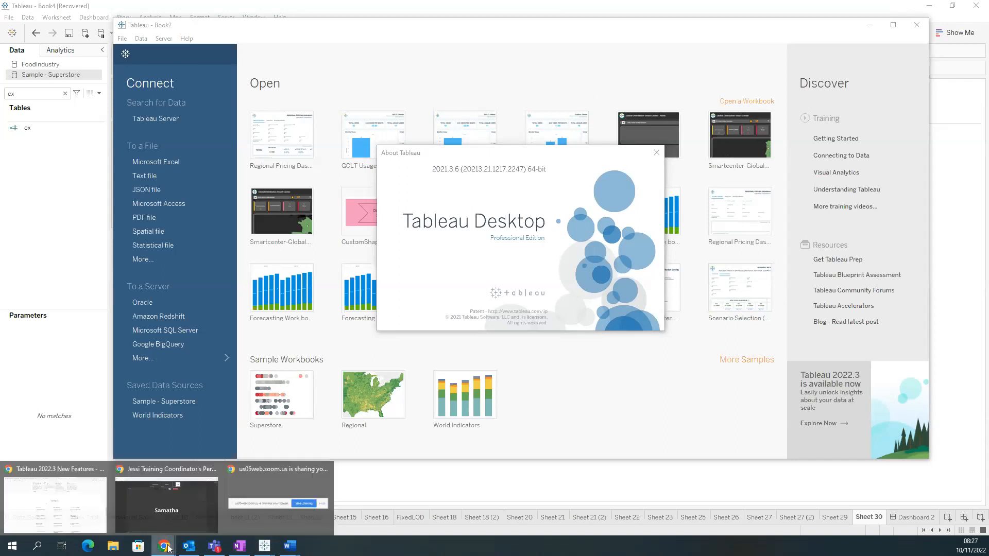
left_click(202, 509)
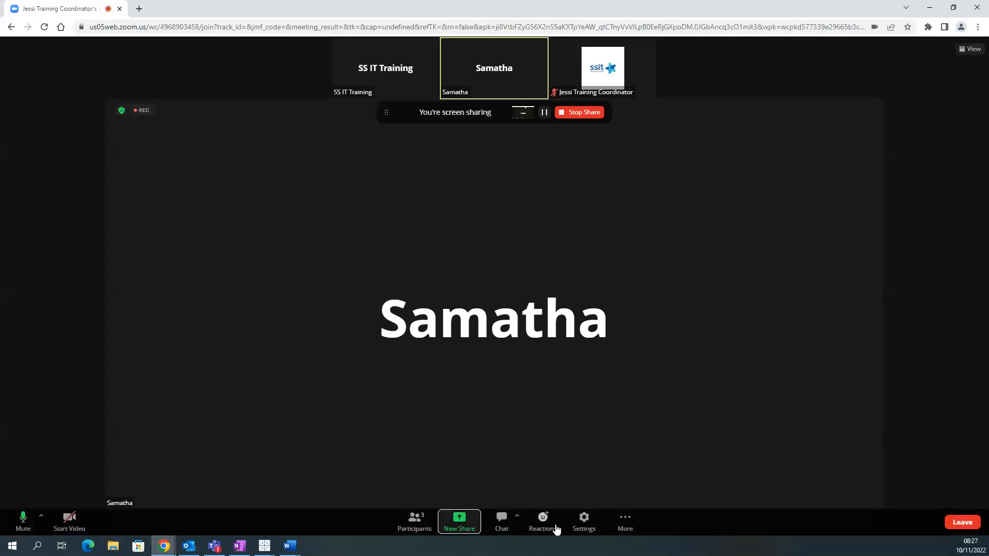
left_click(499, 521)
type("https://www.tableau.com/products/new-features")
key("Return")
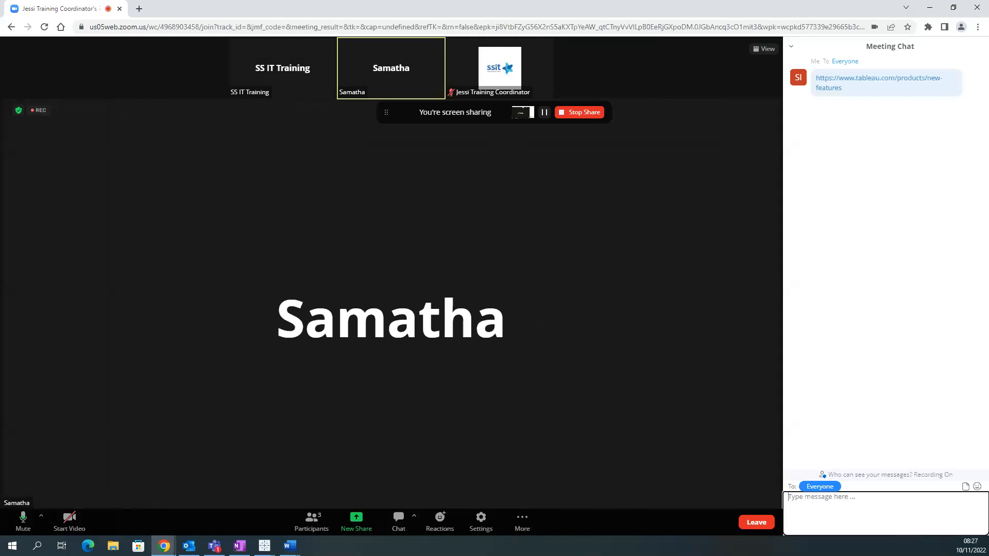
Step: Maximize the Tableau 2022.3 New Features browser window and look through the release overview and the All Features list
left_click_drag(0, 103, 456, 108)
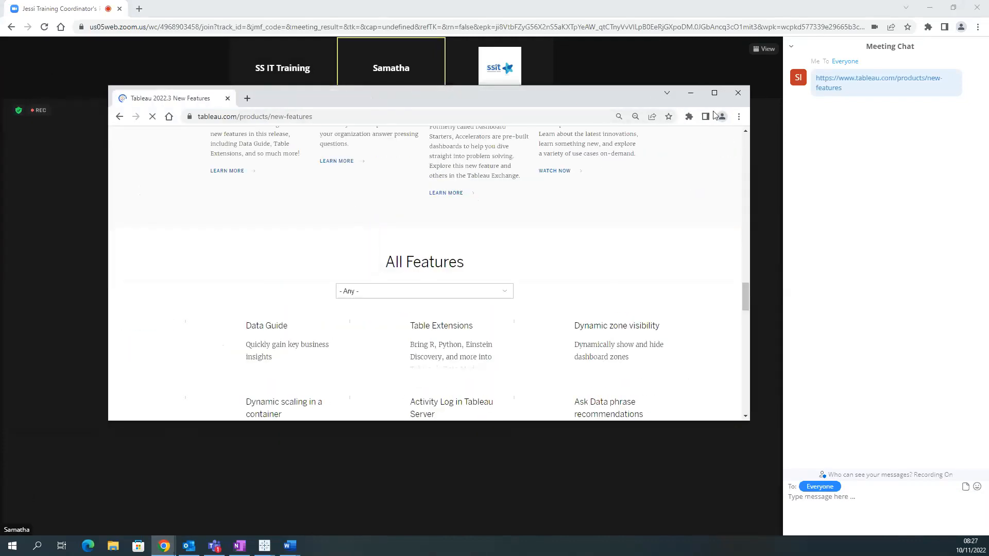
left_click(714, 93)
scroll(538, 249, "up", 5)
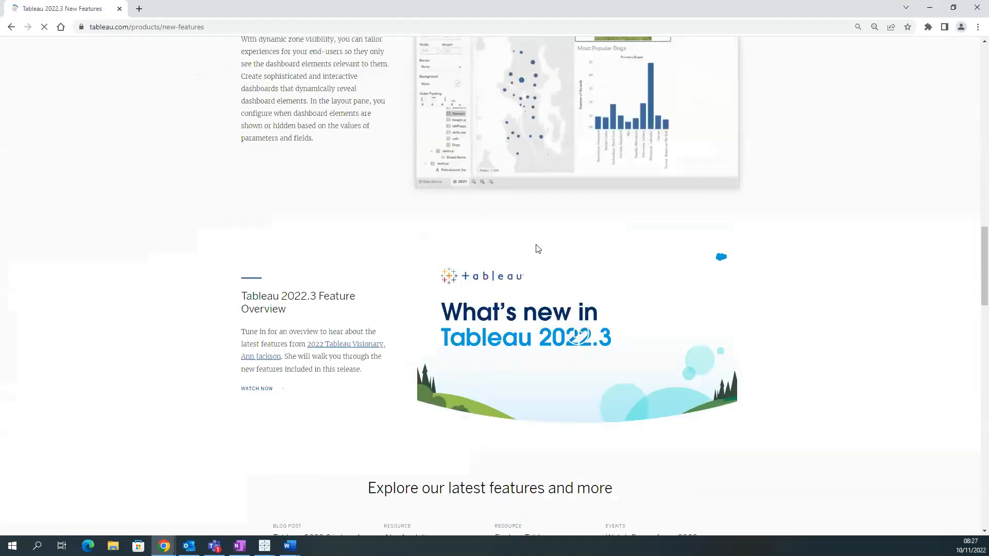
scroll(537, 249, "up", 15)
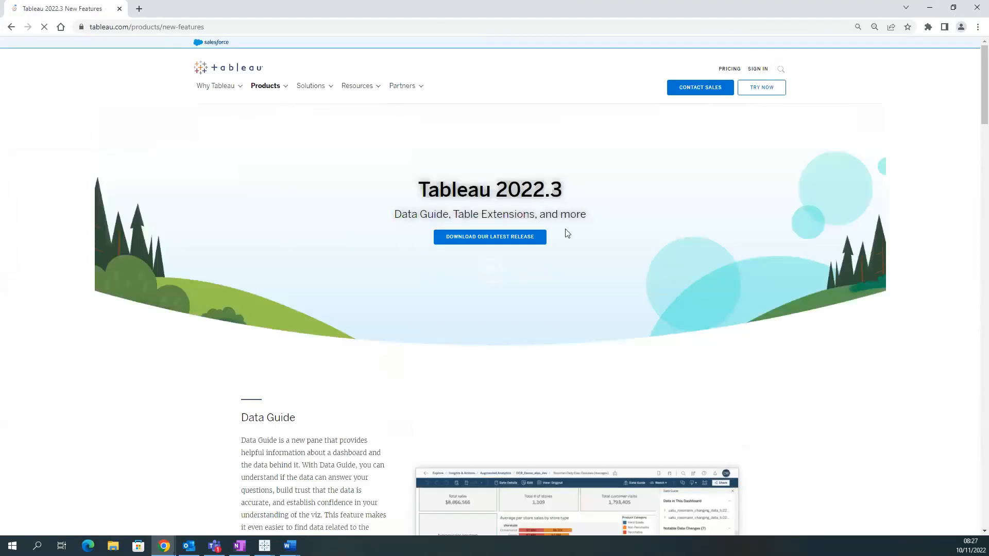
scroll(563, 226, "down", 15)
scroll(552, 234, "down", 2)
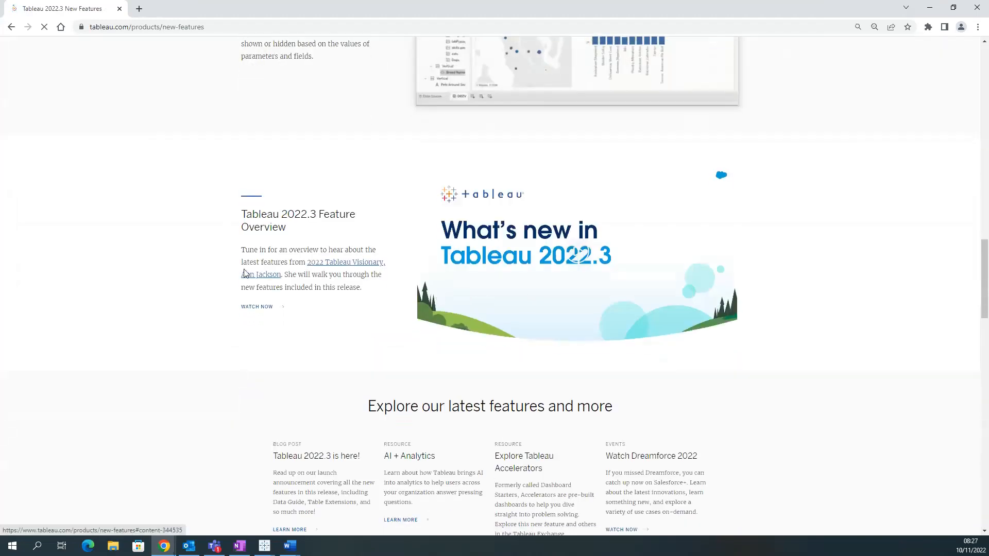
scroll(515, 295, "down", 10)
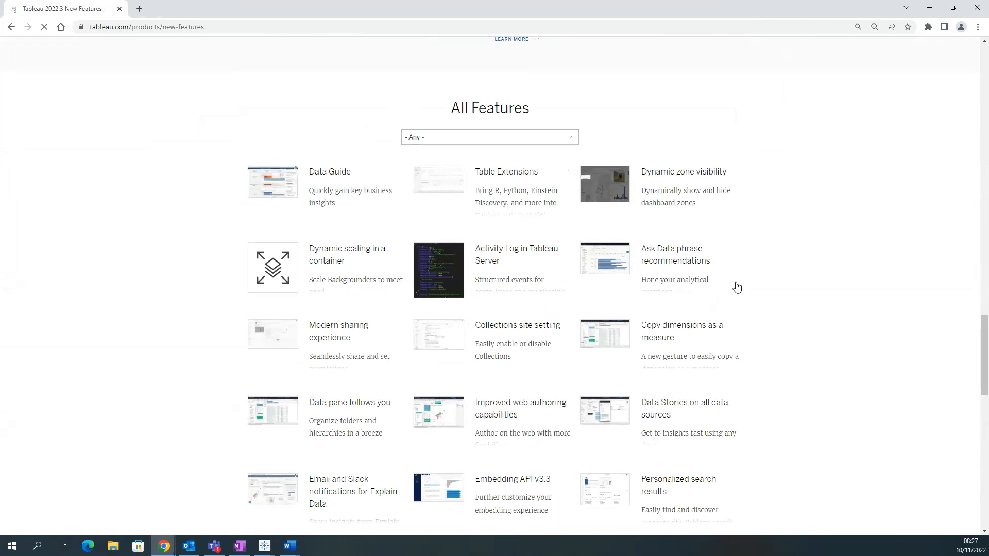
scroll(735, 286, "down", 1)
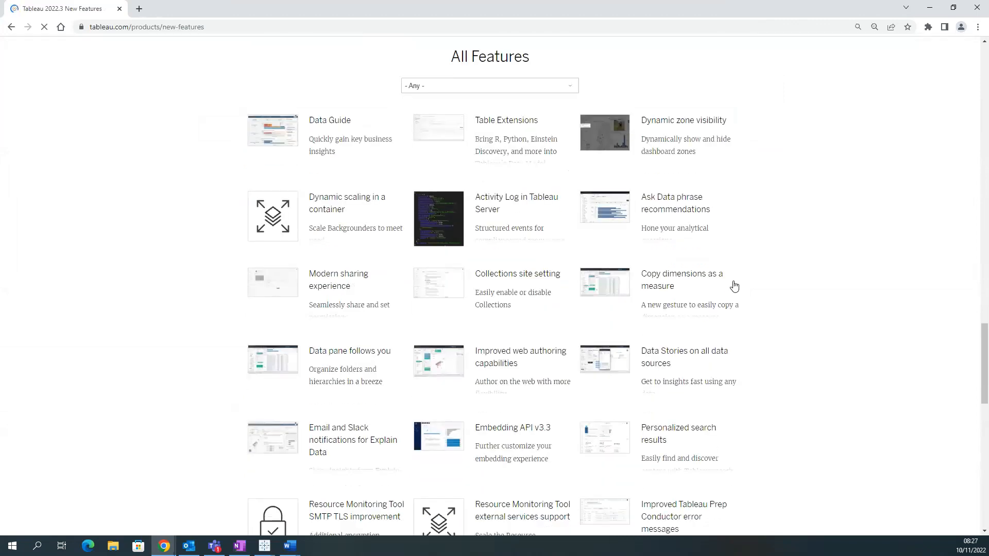
scroll(736, 286, "down", 1)
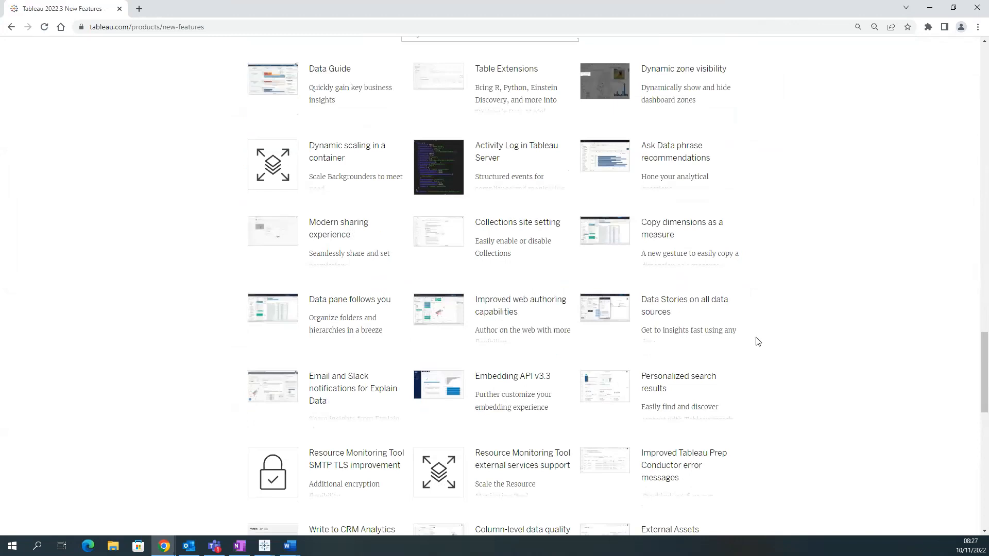
scroll(756, 338, "down", 1)
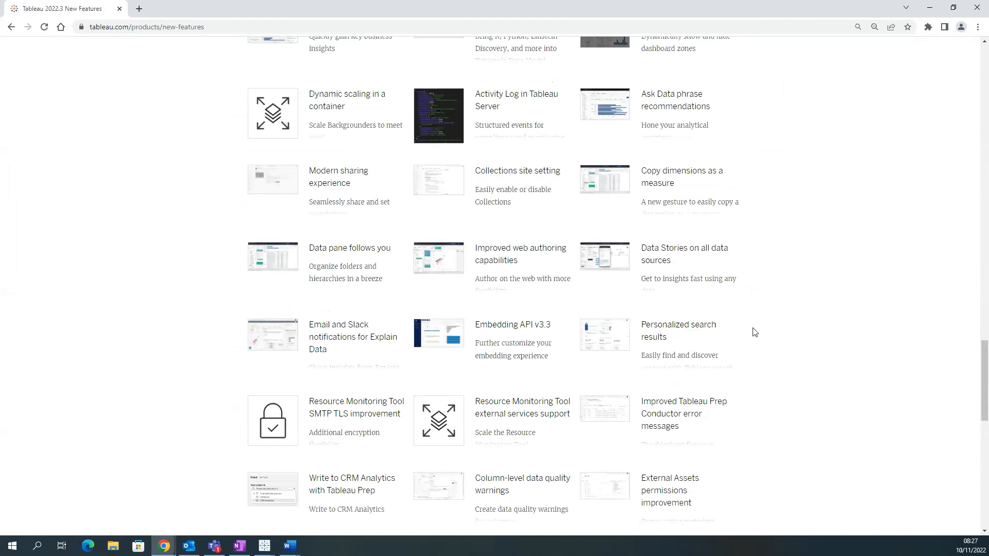
scroll(755, 332, "down", 1)
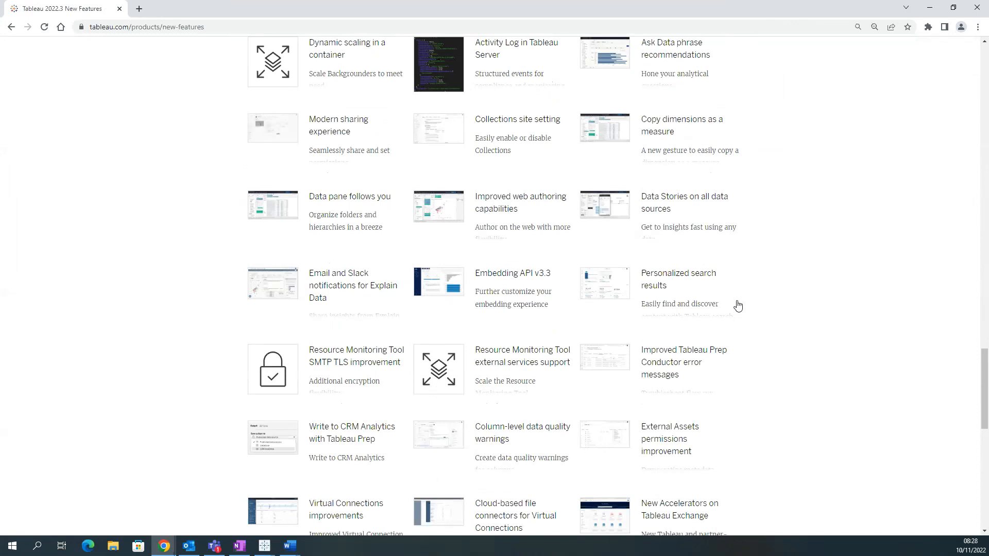
Step: Filter the All Features list to Tableau Desktop
scroll(739, 305, "up", 3)
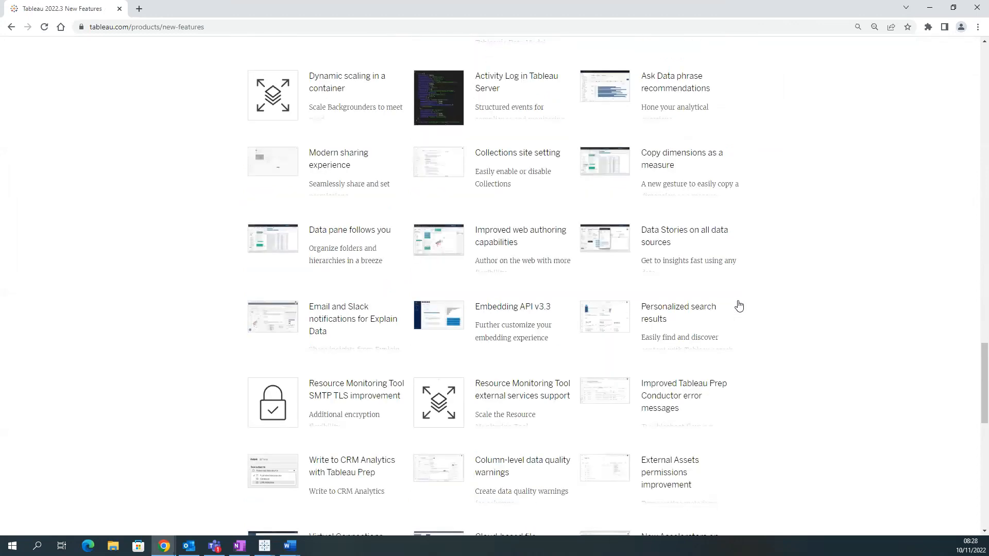
left_click(513, 136)
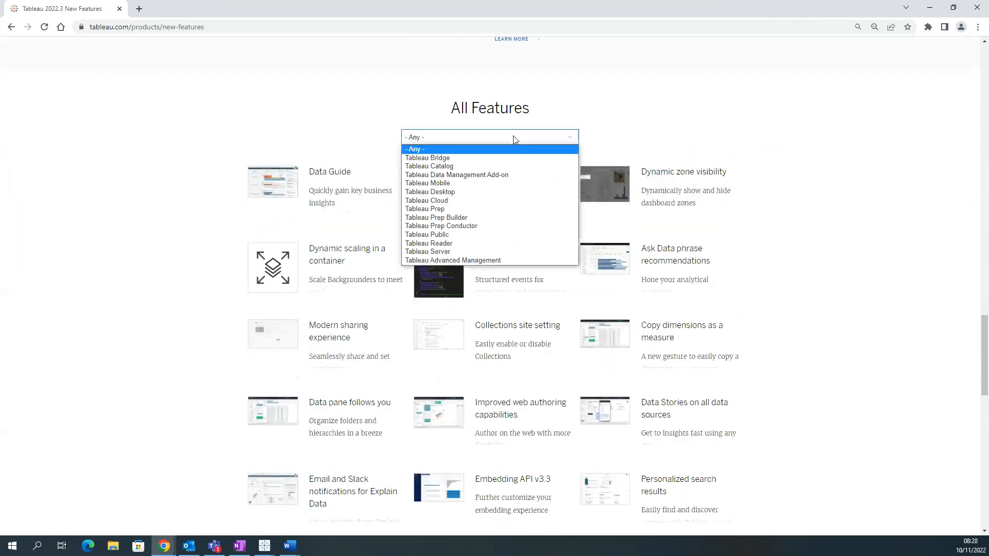
left_click(466, 192)
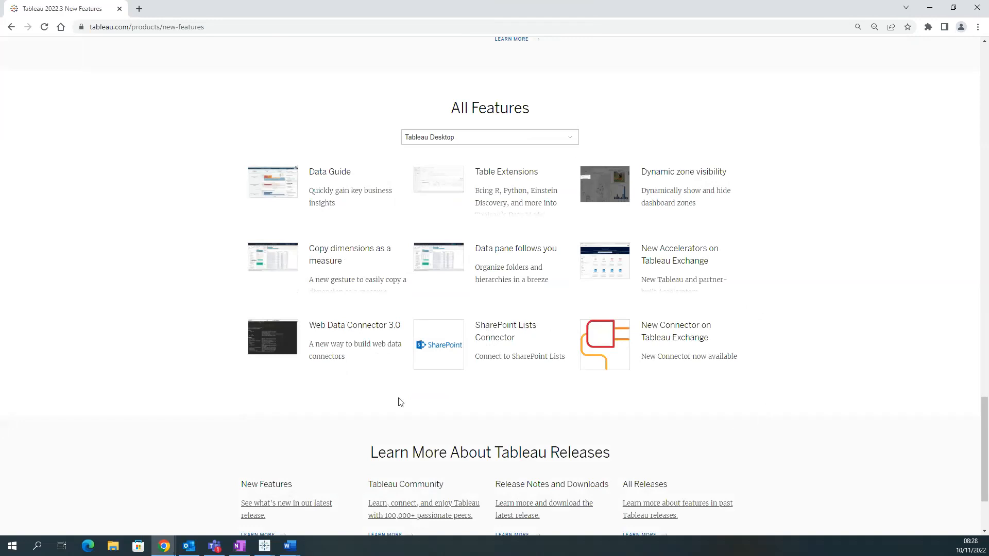
Step: Expand the "Copy dimensions as a measure" feature and read its description and demo
left_click(355, 296)
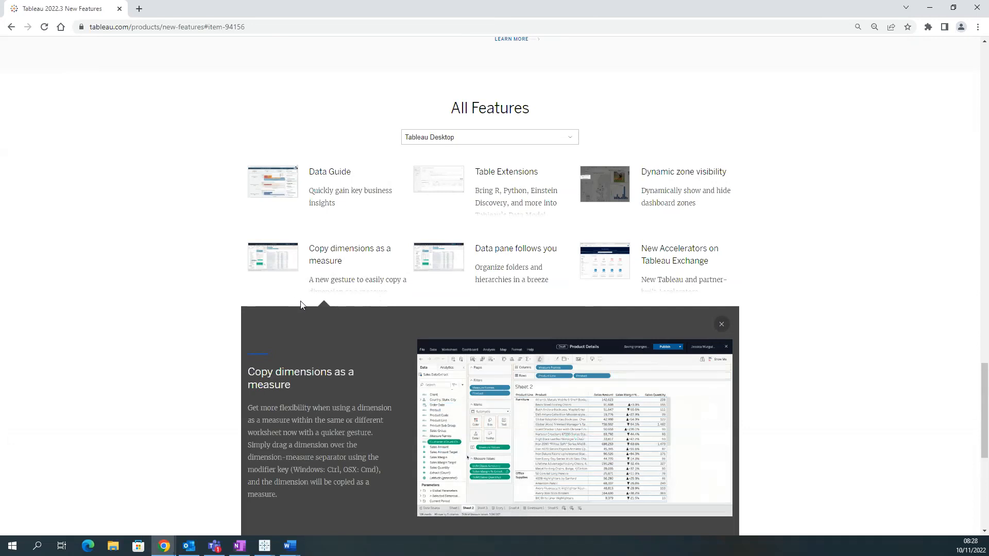
scroll(301, 303, "down", 1)
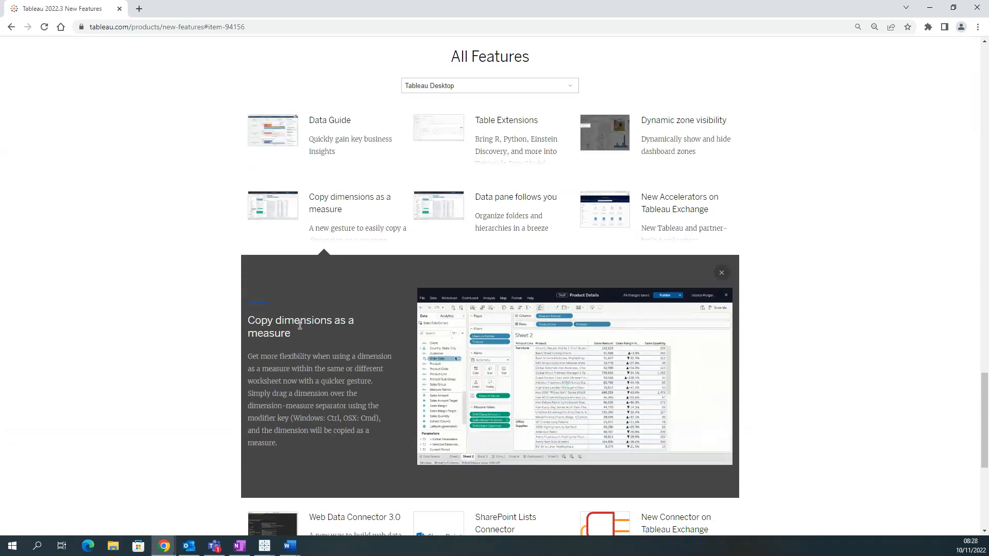
scroll(300, 325, "down", 2)
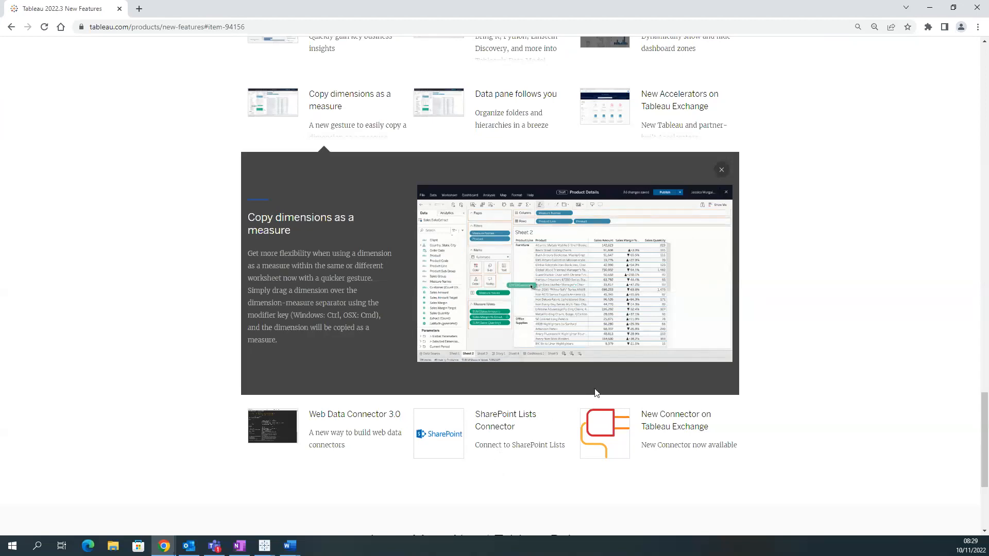
scroll(496, 472, "up", 2)
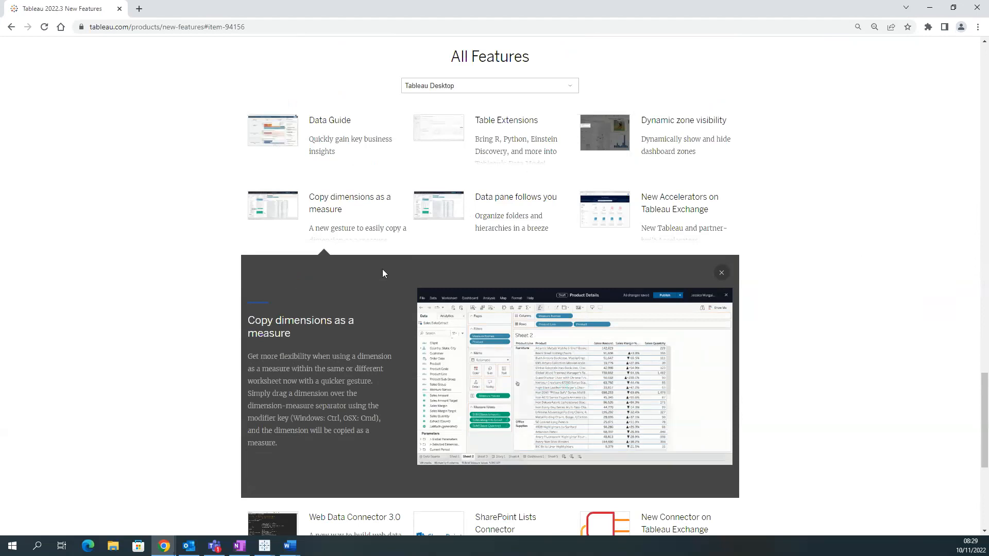
scroll(474, 293, "down", 4)
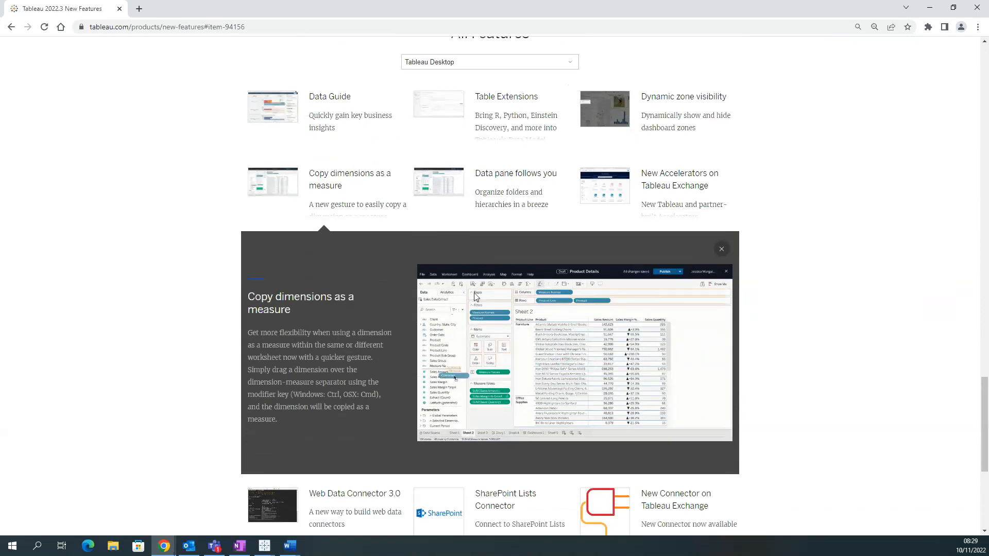
Step: Review the Dynamic zone visibility, Table Extensions and Data Guide sections of the New Features page
scroll(473, 293, "up", 10)
scroll(334, 187, "up", 4)
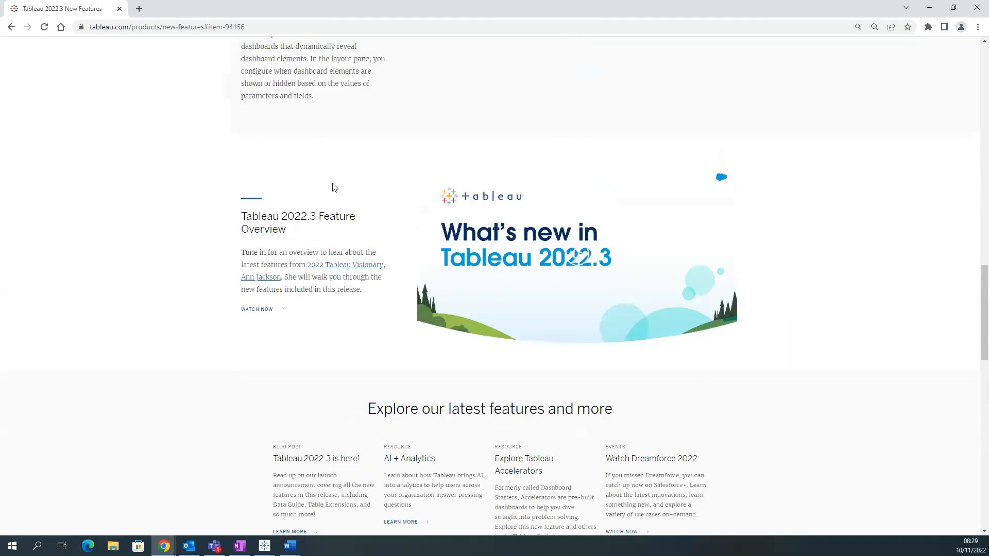
scroll(331, 239, "up", 5)
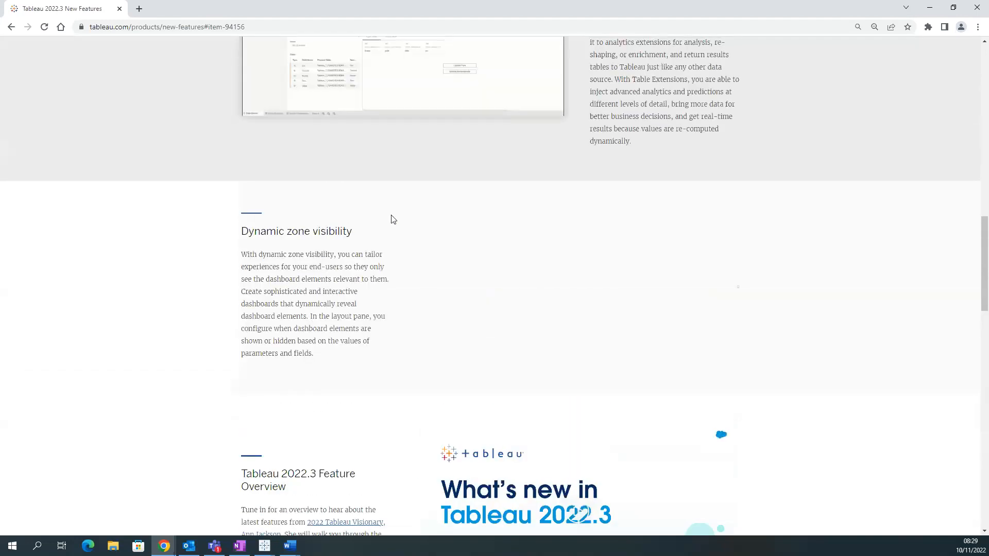
scroll(393, 215, "up", 3)
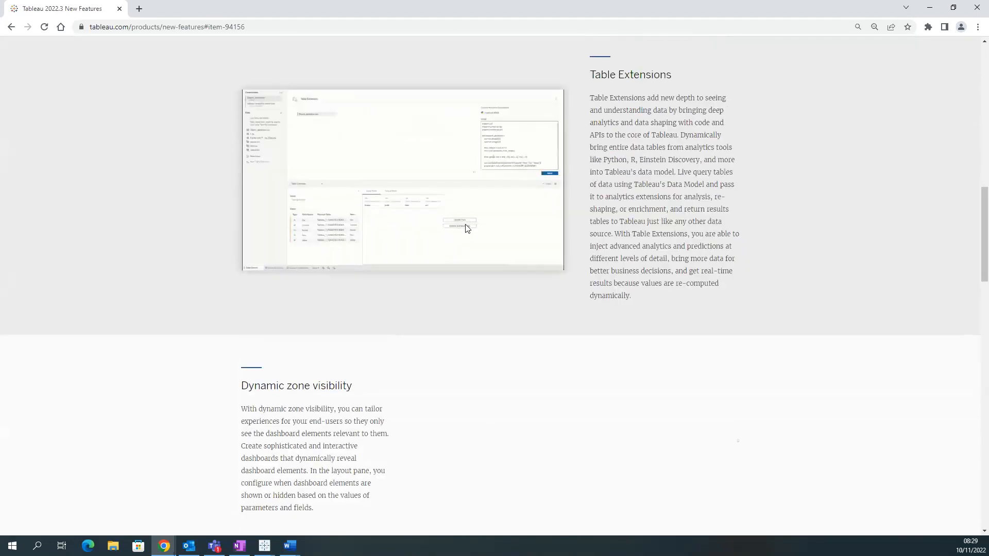
scroll(620, 291, "down", 4)
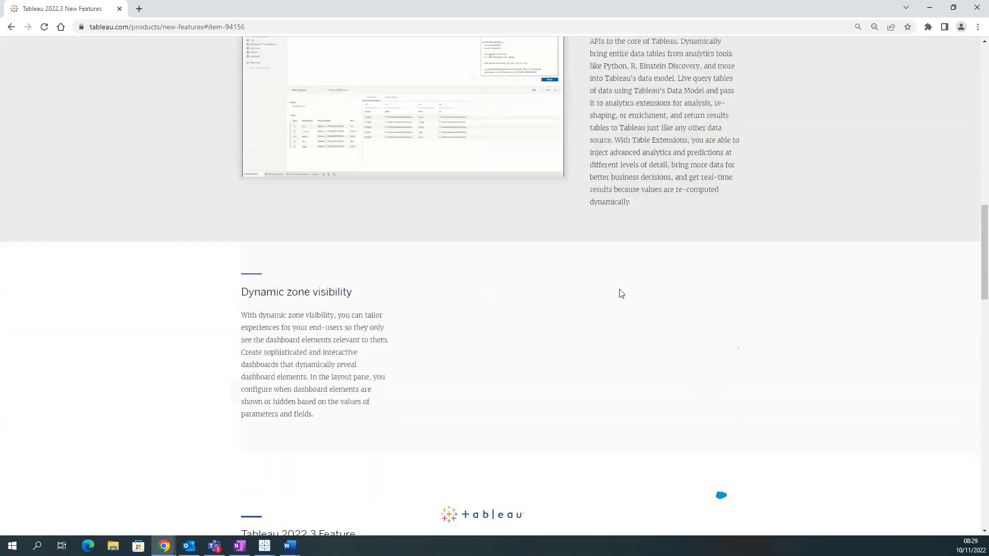
scroll(611, 272, "down", 3)
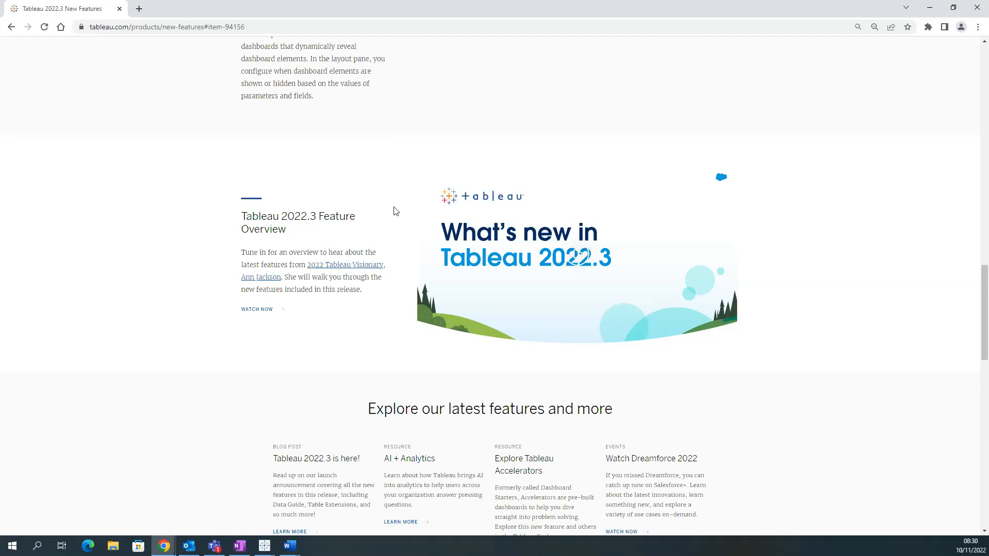
scroll(396, 211, "up", 10)
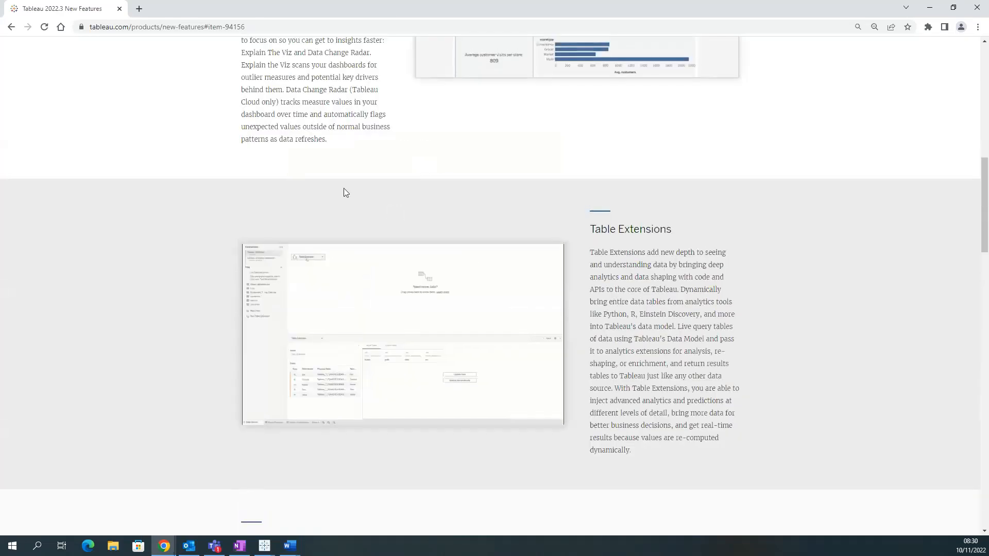
scroll(326, 199, "up", 5)
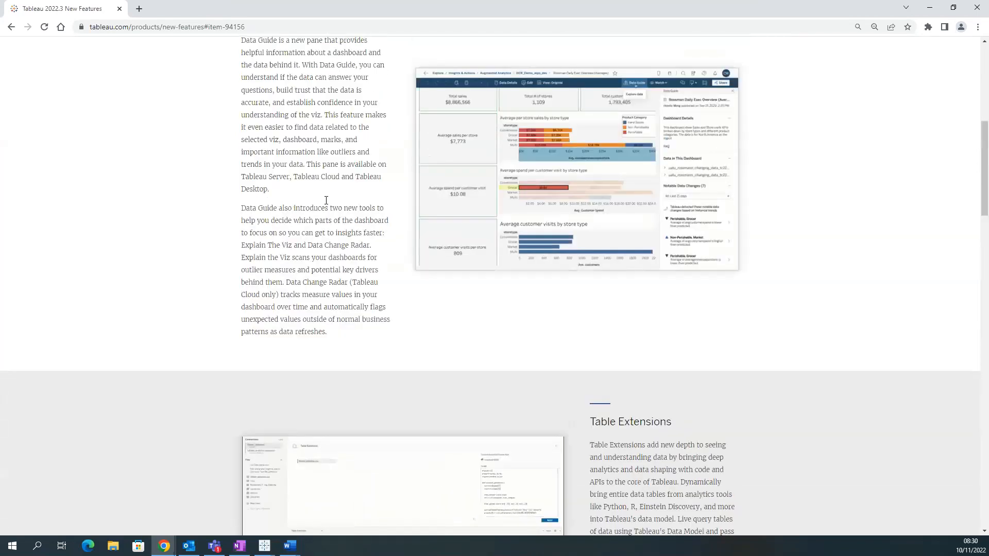
scroll(325, 202, "up", 3)
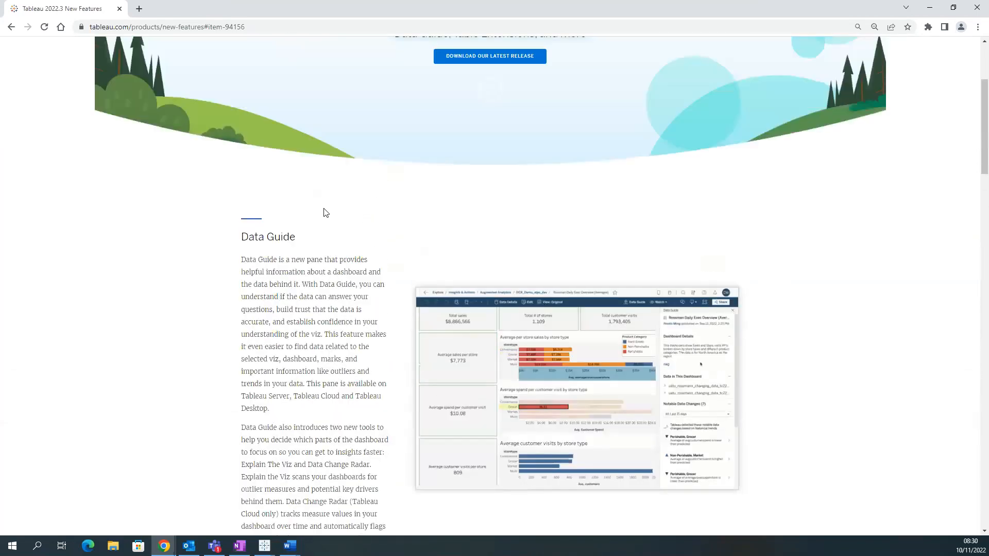
scroll(325, 210, "down", 2)
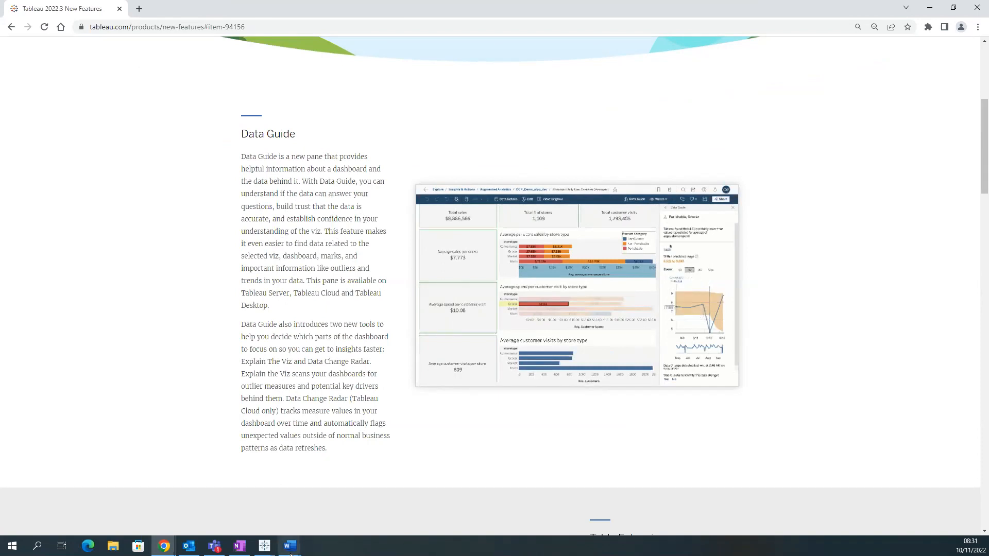
Step: Switch back to the Tableau Book2 window and close the About Tableau dialog
mouse_move(266, 545)
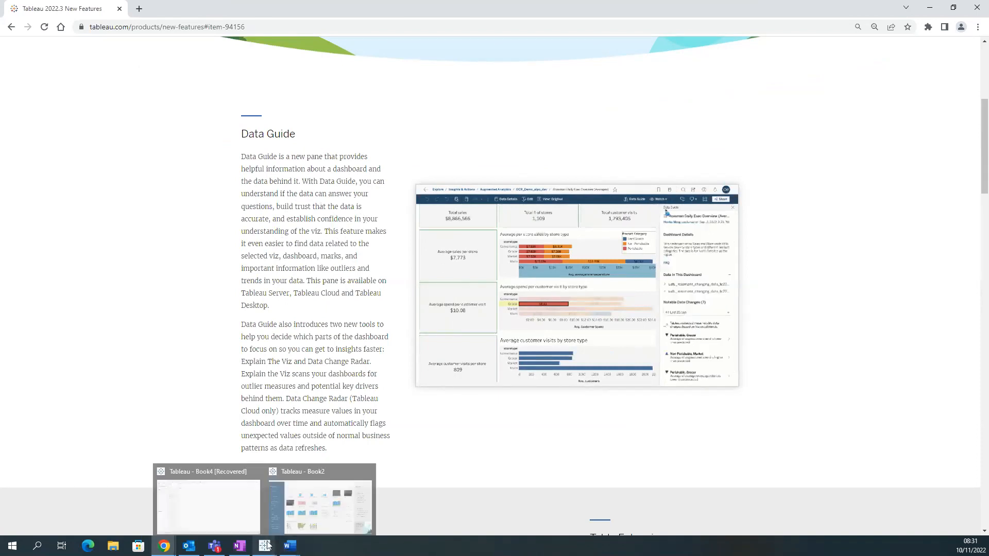
left_click(299, 515)
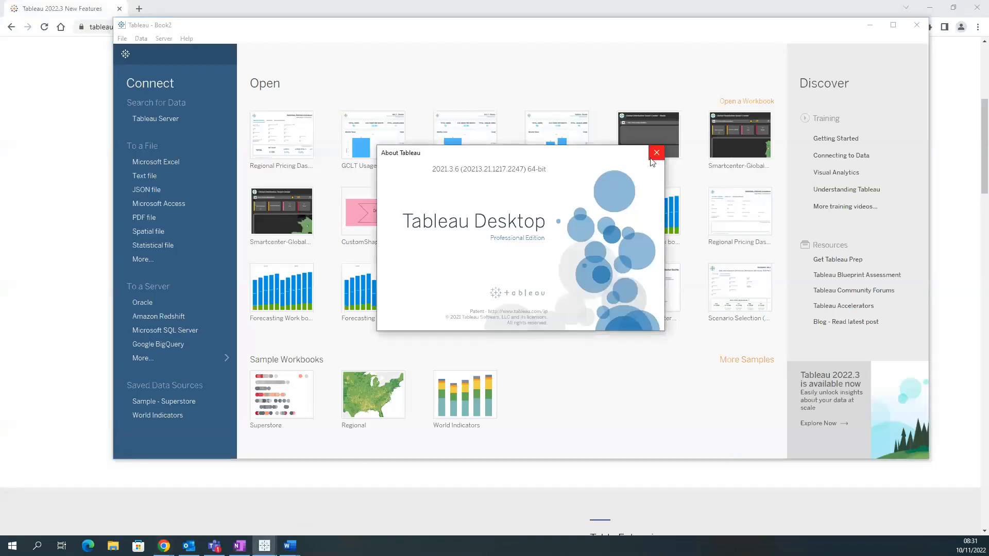
left_click(653, 155)
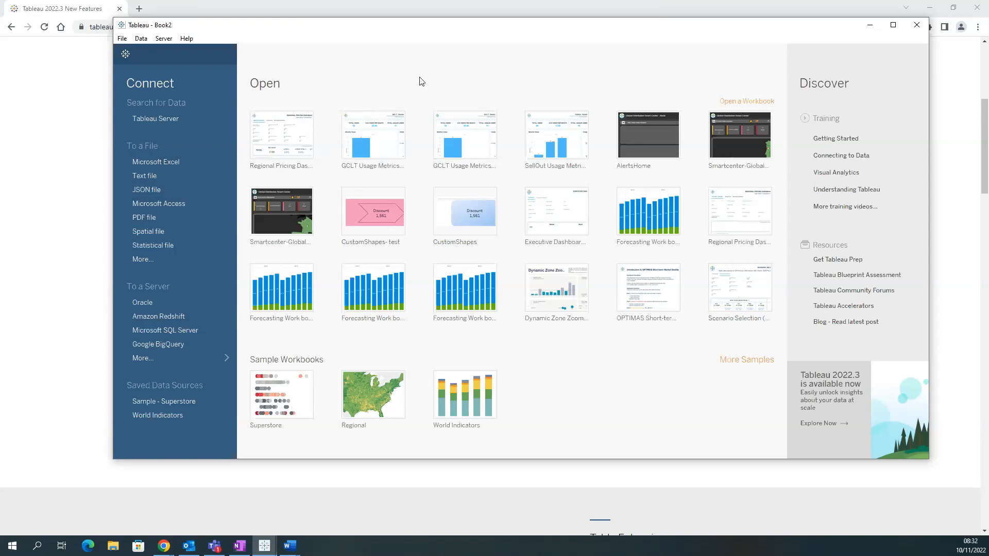
Step: Maximize the Tableau Book2 start window
left_click(190, 39)
left_click(387, 47)
left_click(893, 25)
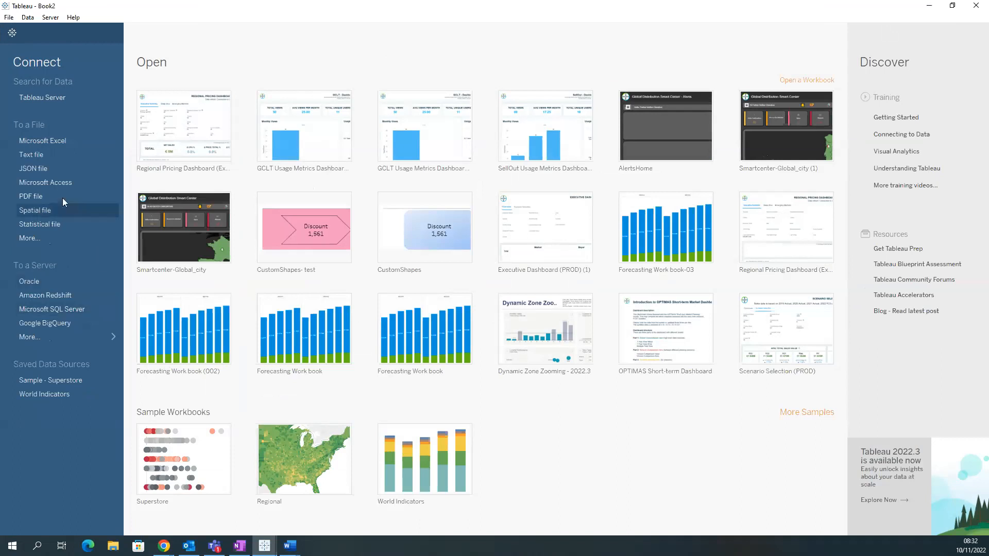
Step: Switch to the recovered Book4 workbook, closing the File Recovery dialog and the empty Book3 window in front of it
left_click(10, 18)
key("Escape")
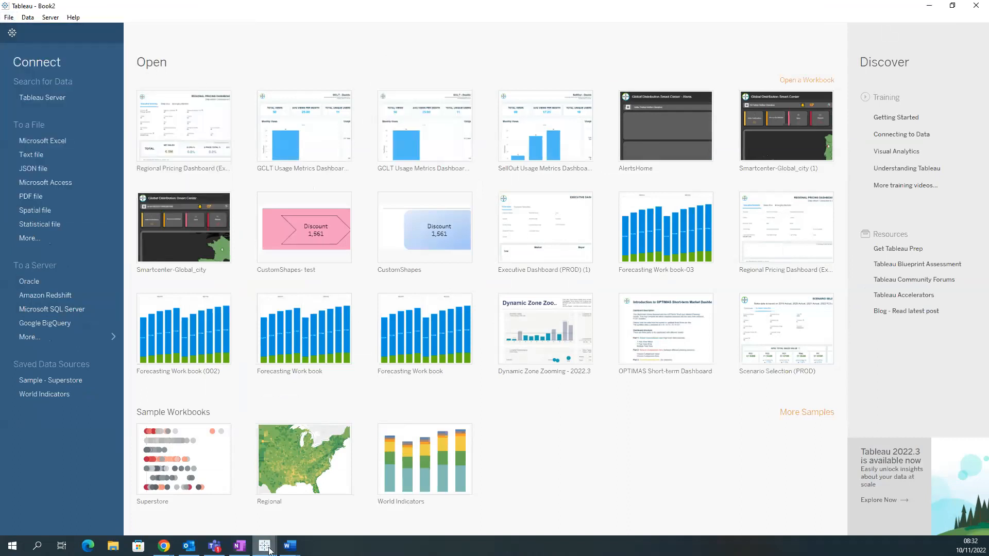
mouse_move(265, 546)
left_click(229, 508)
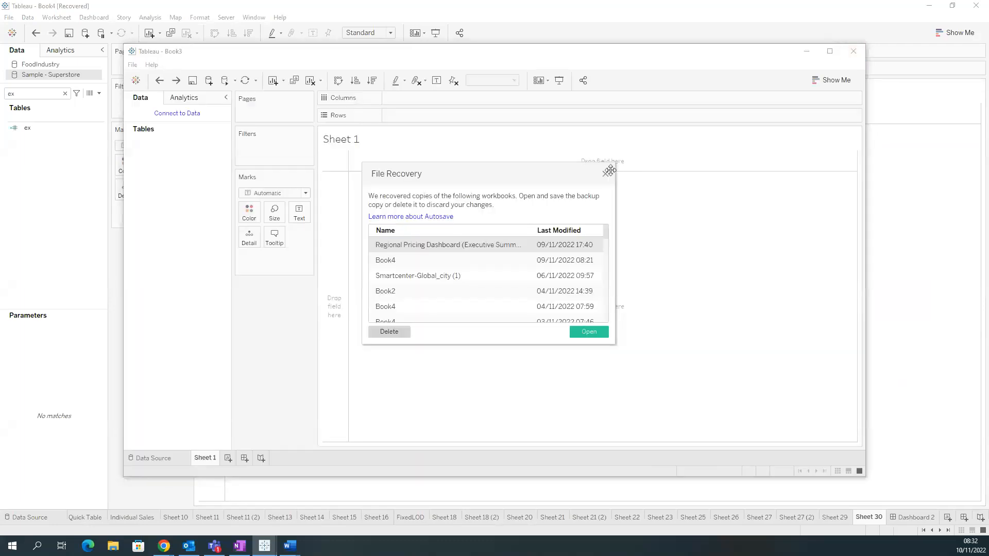
left_click(606, 174)
left_click(853, 52)
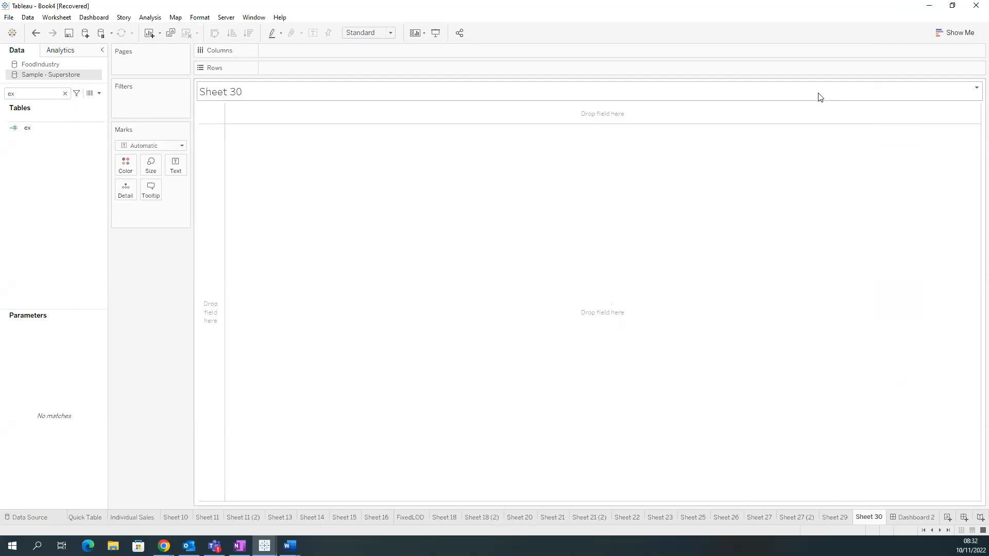
Step: Display the Show Me chart types and clear the field search for the Sample - Superstore data source
left_click(956, 33)
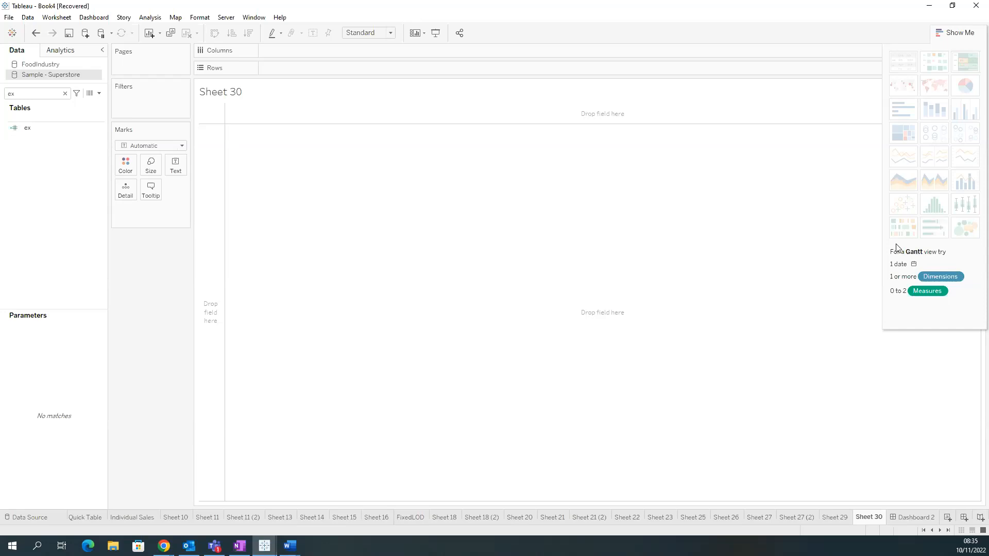
left_click(65, 93)
left_click(56, 143)
left_click(57, 206)
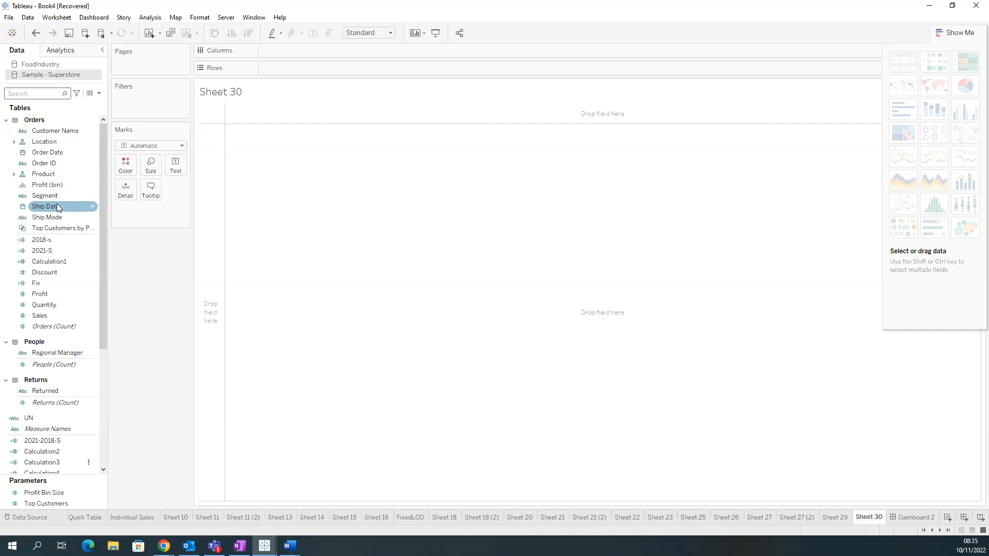
Step: Widen the Data pane and look over the fields of the Orders table
left_click_drag(108, 182, 173, 183)
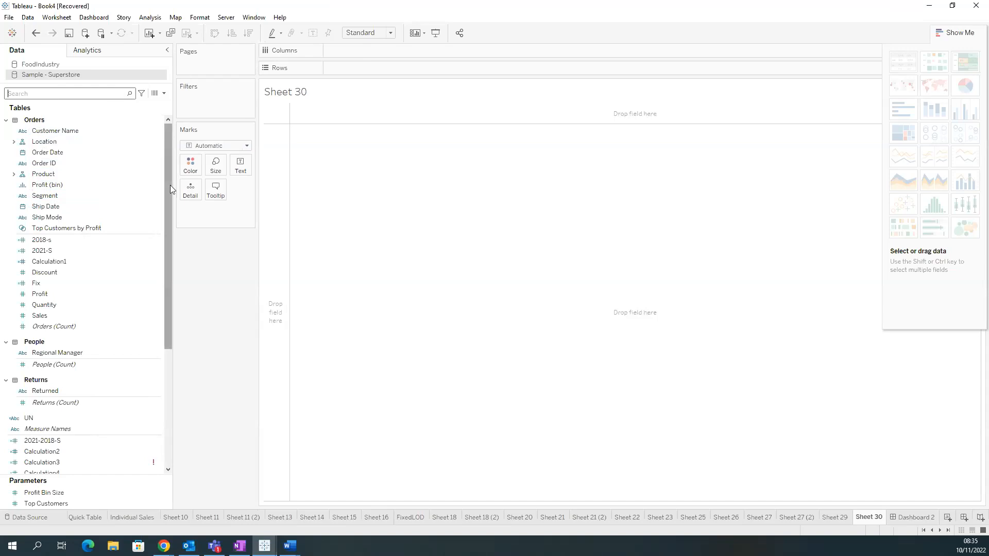
left_click(157, 155)
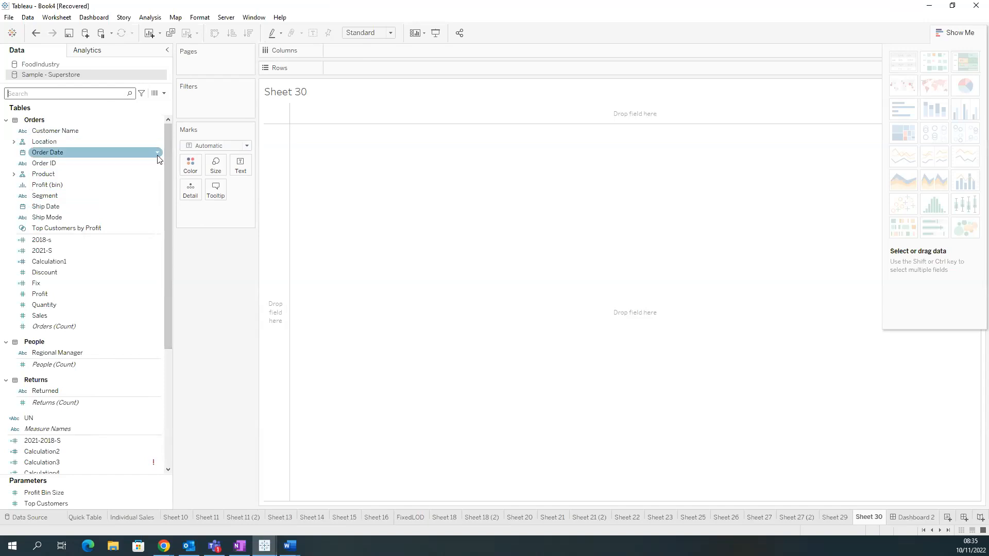
left_click(158, 163)
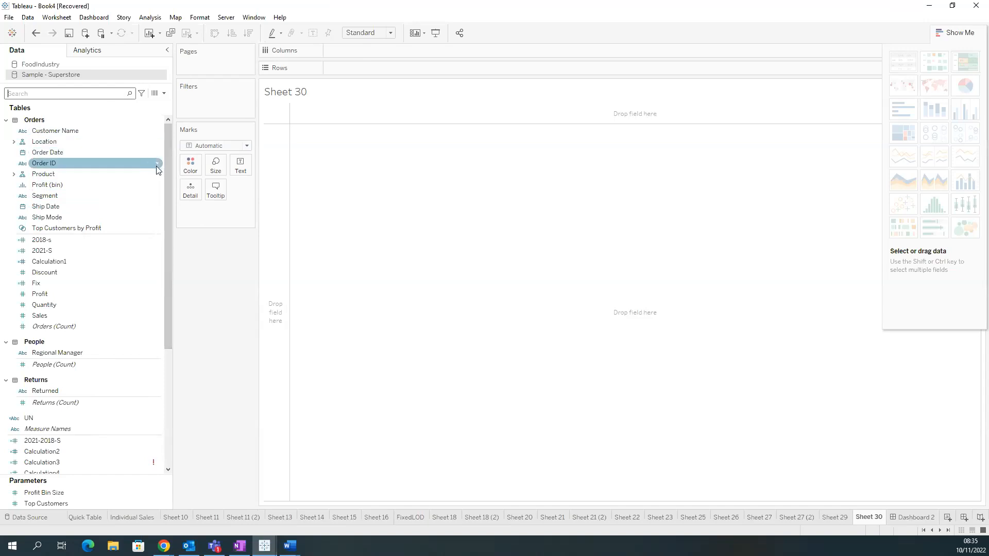
left_click(157, 174)
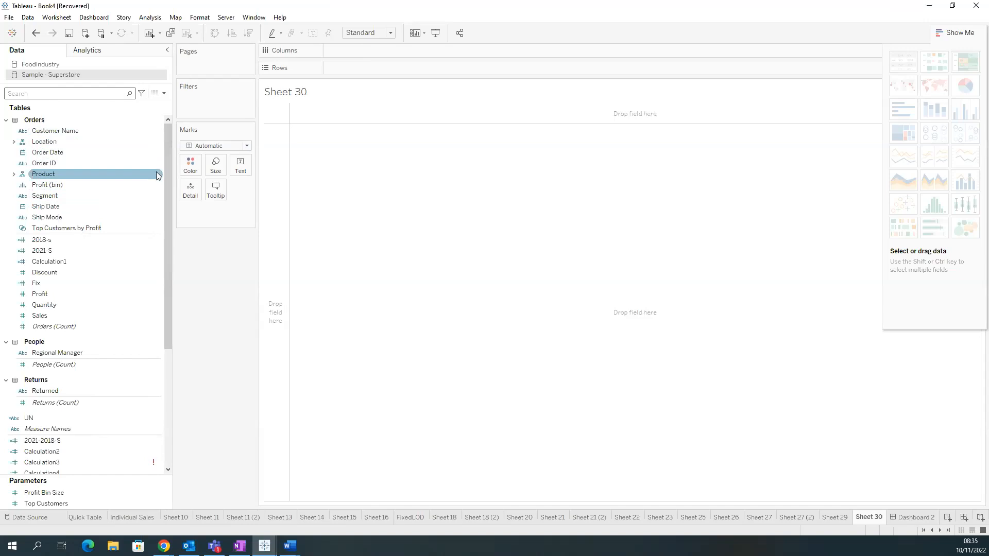
left_click(141, 151)
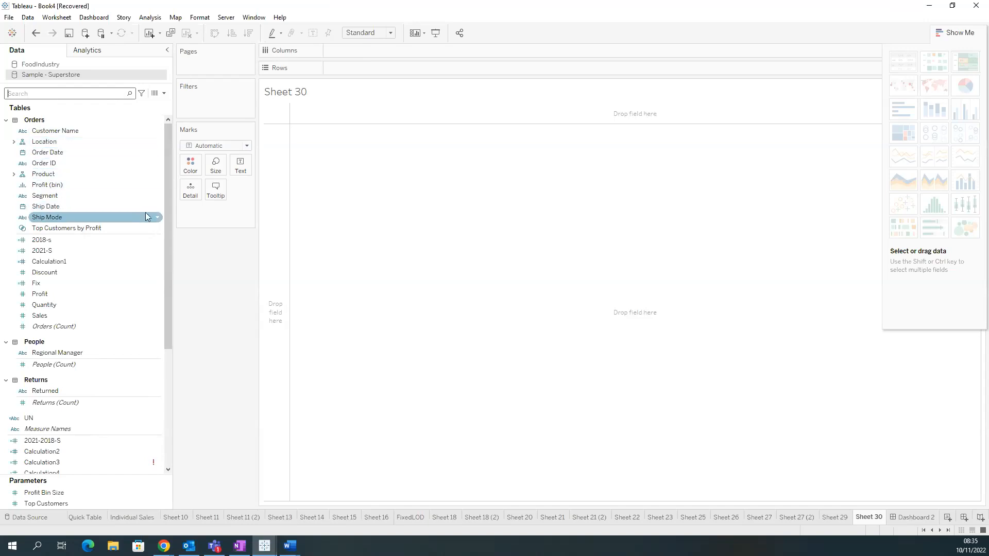
left_click(138, 240)
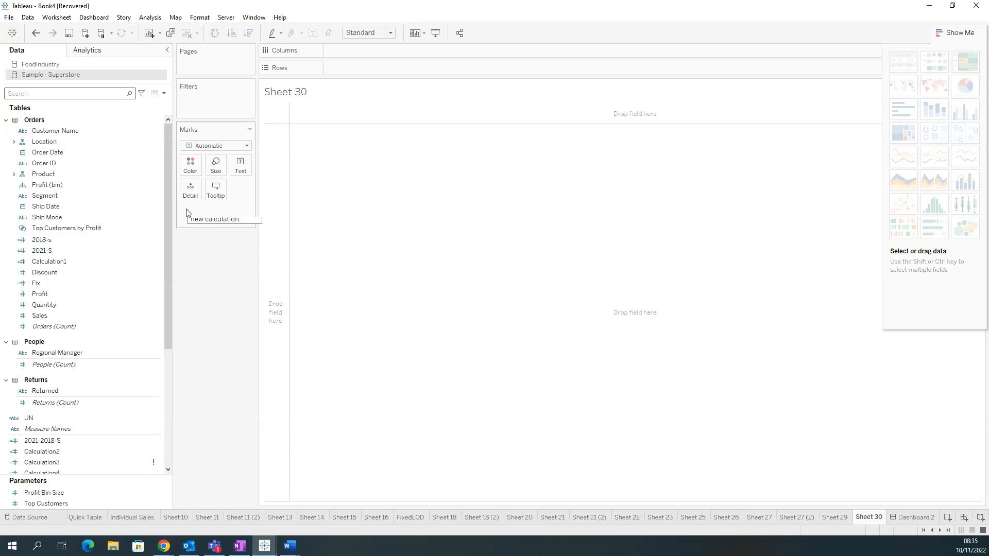
Step: Find the Category and Sales fields, then build a table with Category on Rows and Sales on Text
left_click(149, 239)
type("cat")
left_click_drag(52, 153, 367, 70)
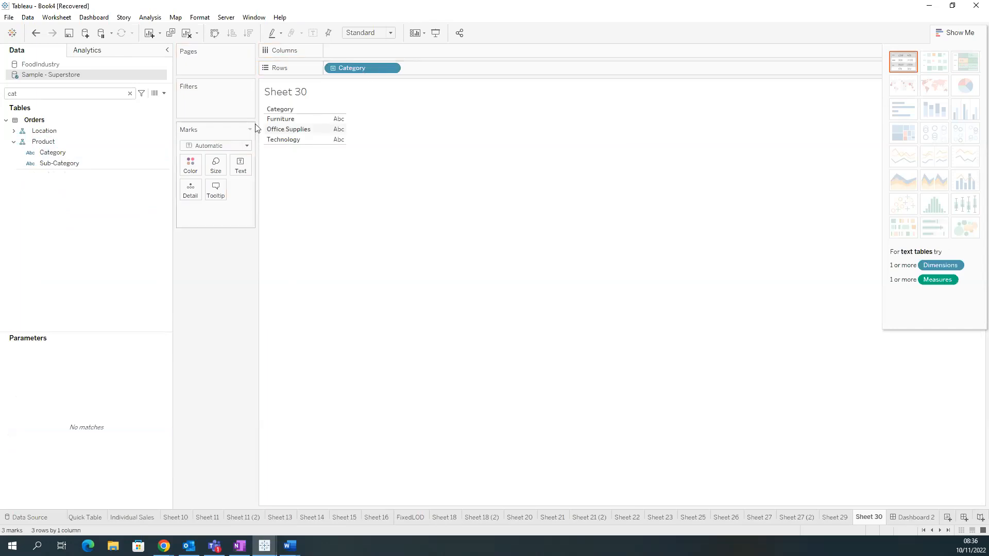
left_click(129, 94)
type("sa")
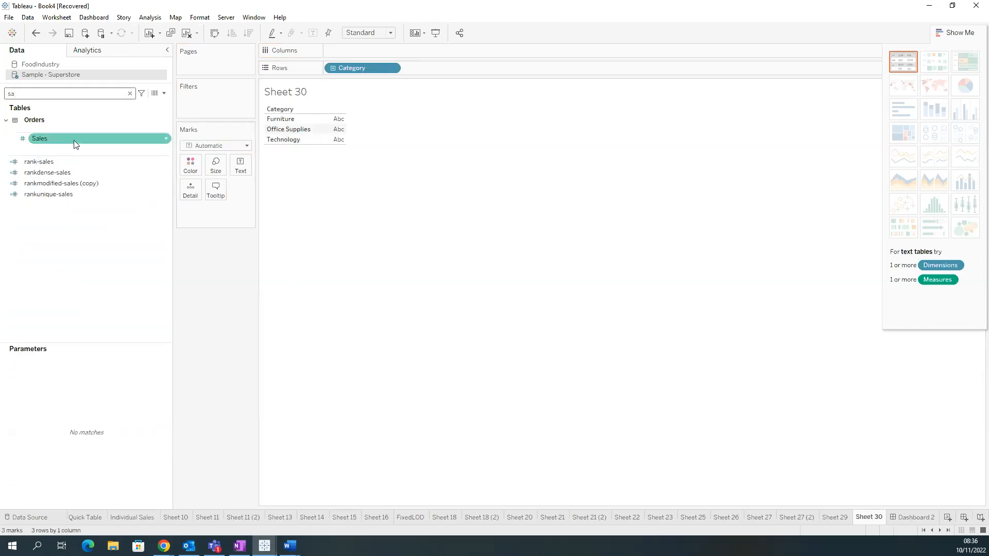
left_click_drag(75, 139, 240, 165)
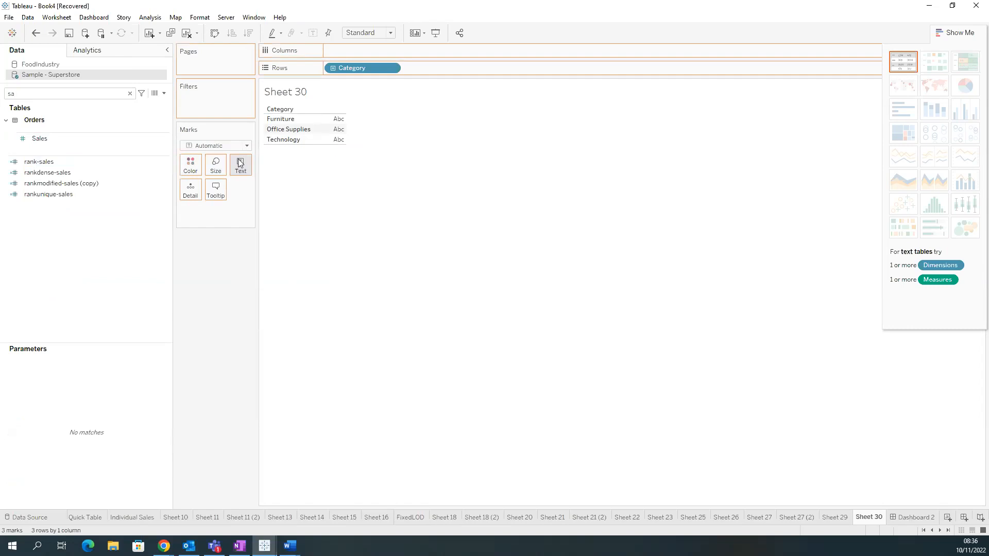
Step: Convert the Category sales table to horizontal bars and swap rows and columns to make the bars vertical
left_click(904, 117)
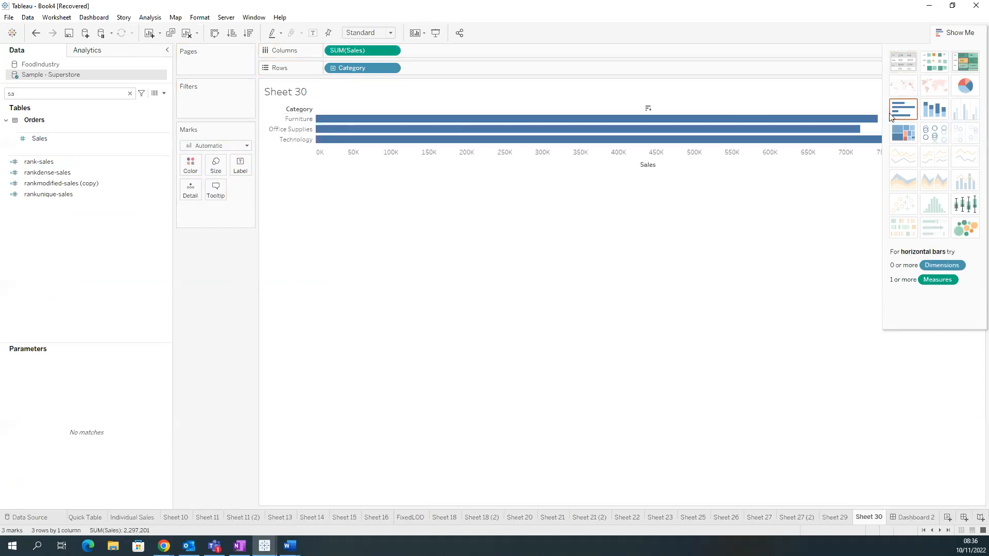
left_click(215, 34)
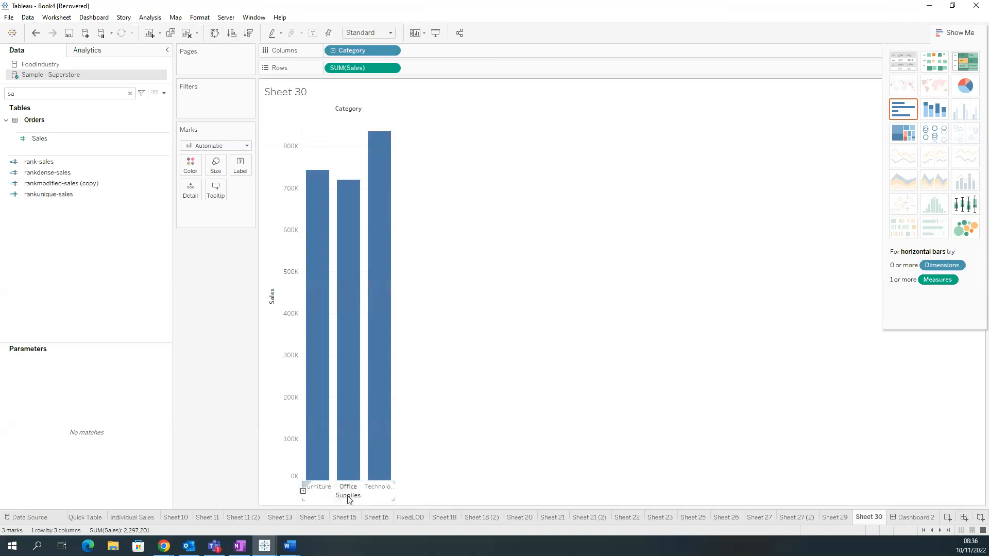
mouse_move(315, 256)
mouse_move(371, 252)
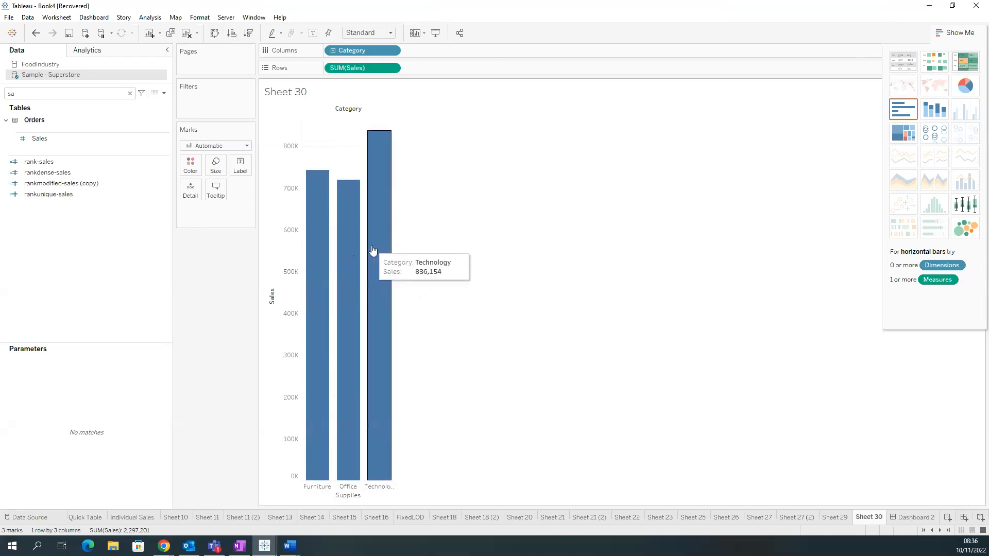
mouse_move(338, 273)
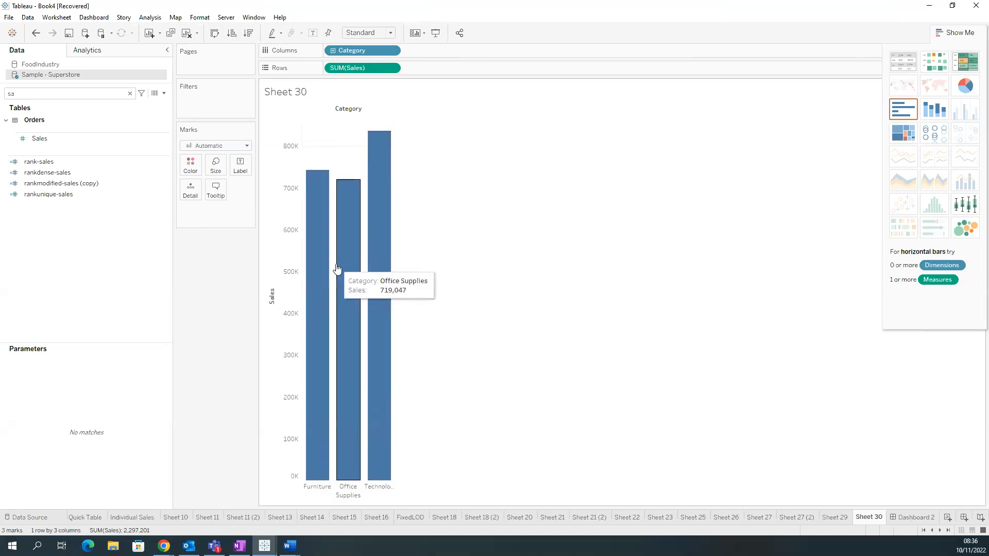
Step: Sort the Category bars by Sales in descending order and clear the field search
left_click(272, 284)
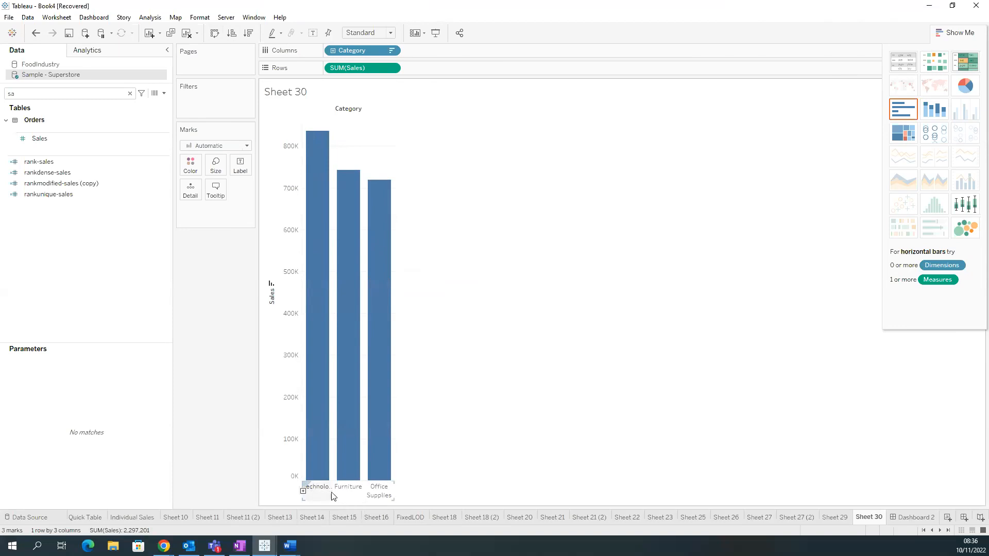
mouse_move(322, 267)
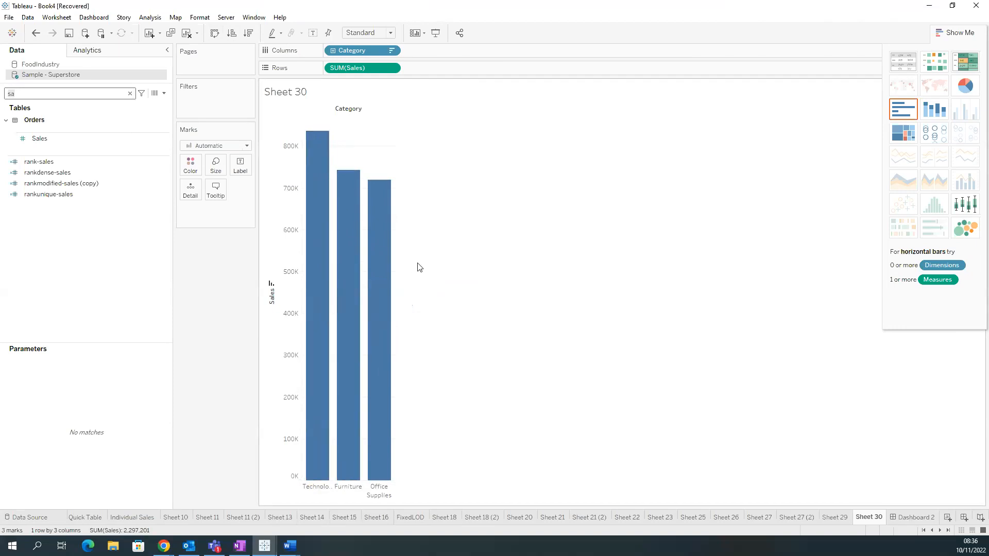
left_click(130, 93)
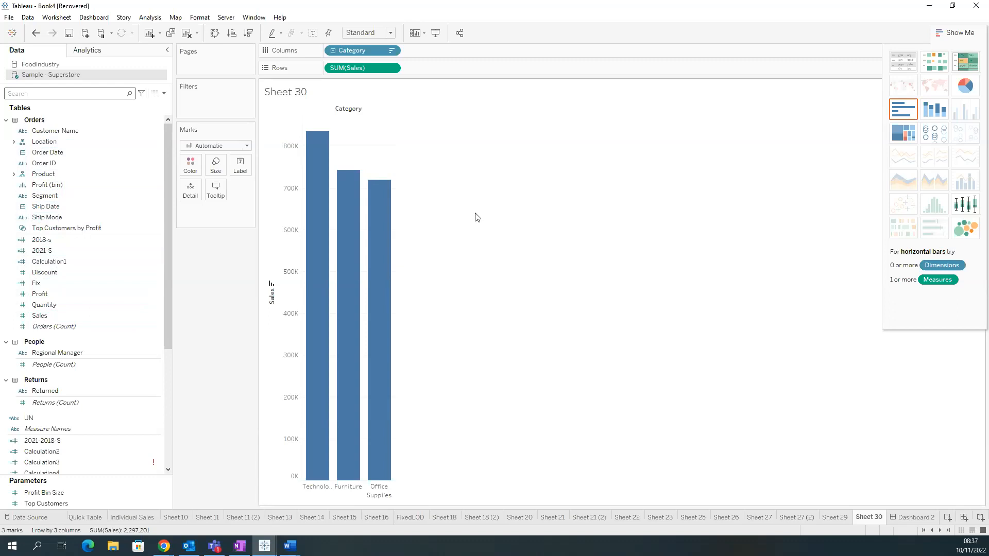
mouse_move(360, 230)
mouse_move(387, 181)
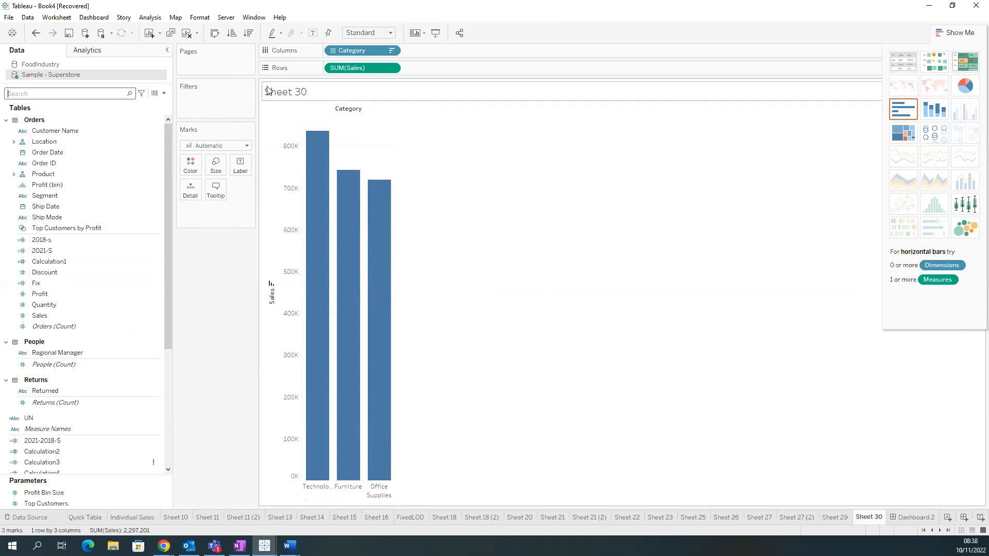
Step: Search the fields for "or" and replace Category on Columns with Order Date by year
left_click(41, 95)
type("or")
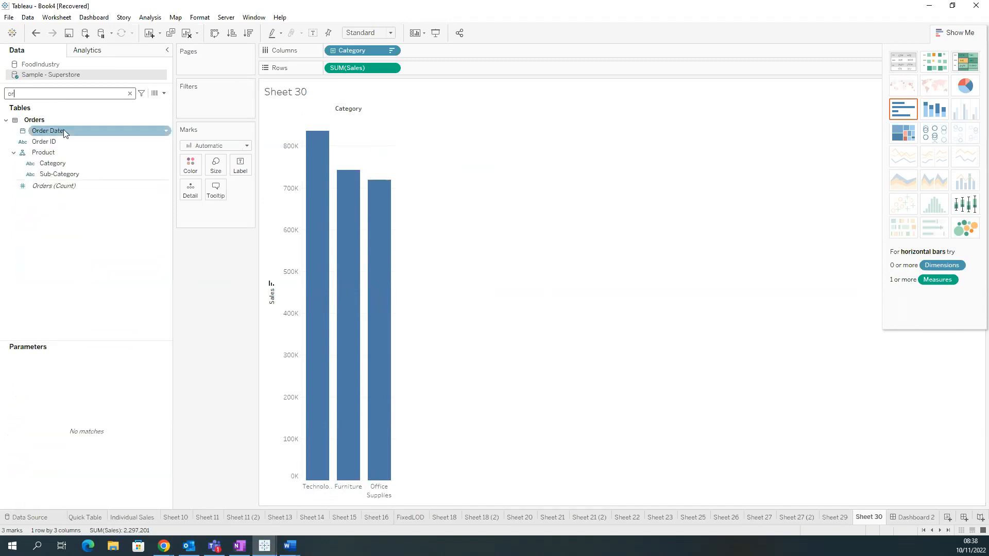
left_click_drag(64, 132, 354, 50)
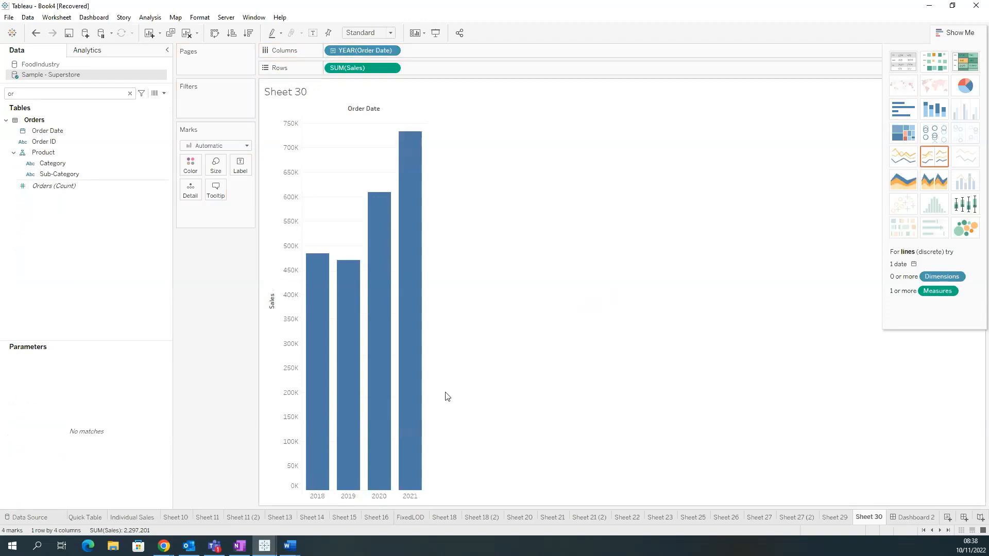
mouse_move(342, 476)
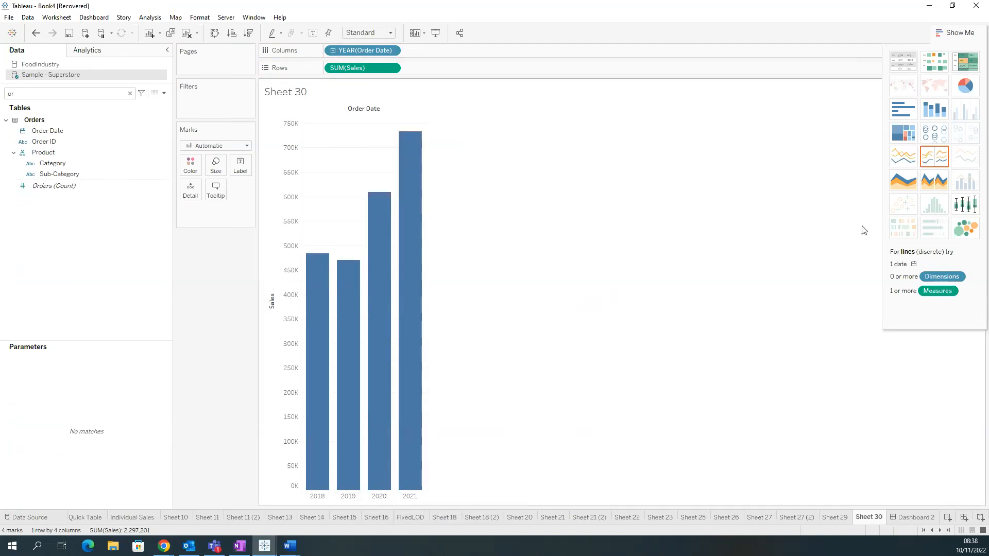
Step: Change the yearly Sales chart to continuous lines, then hide Show Me to view the whole trend
left_click(912, 160)
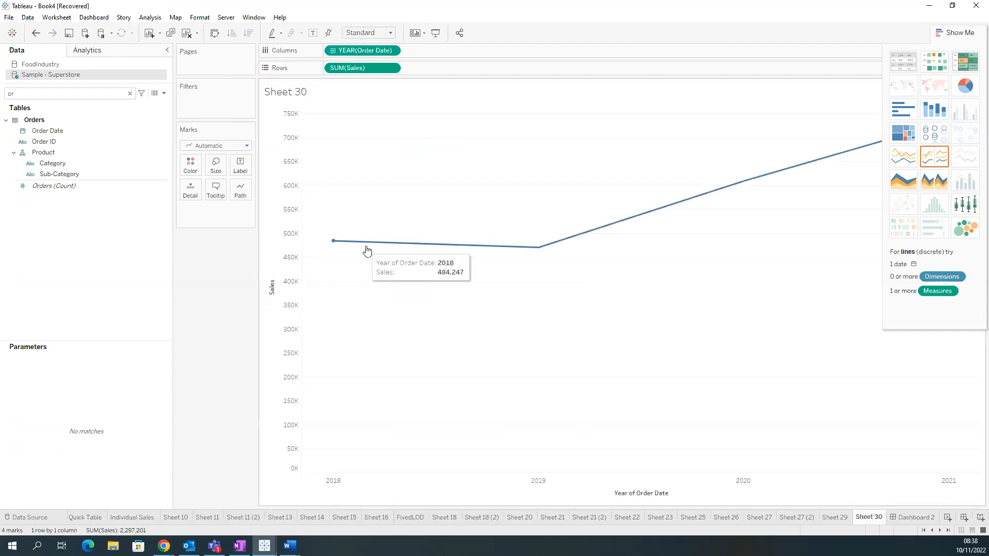
left_click(954, 32)
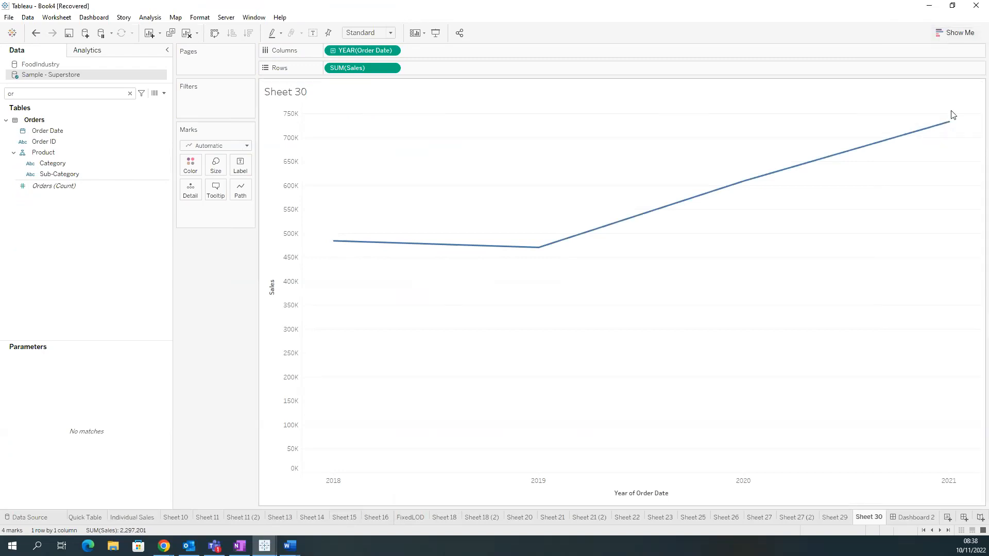
mouse_move(370, 242)
mouse_move(419, 248)
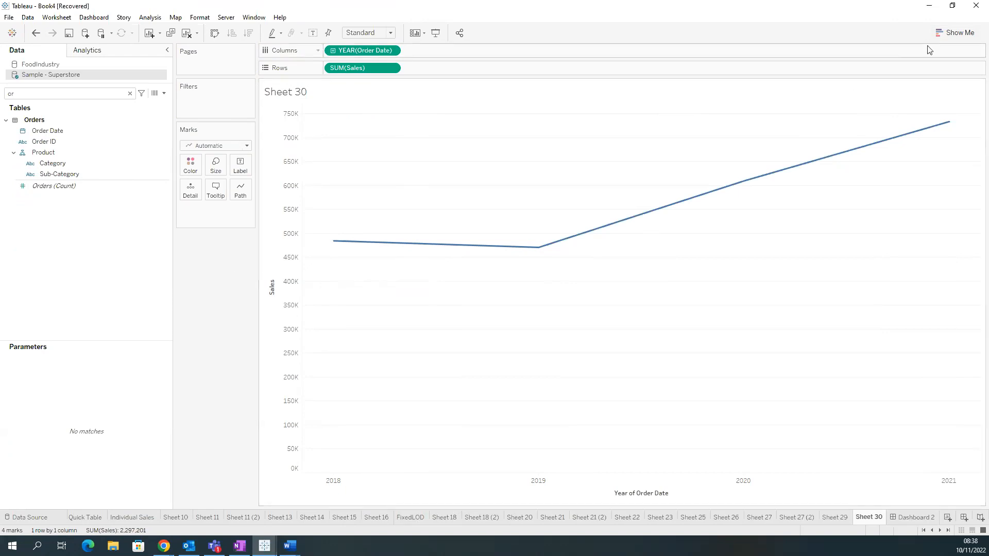
Step: Redisplay the Show Me chart types and open the Sample - Superstore data source for editing
left_click(945, 34)
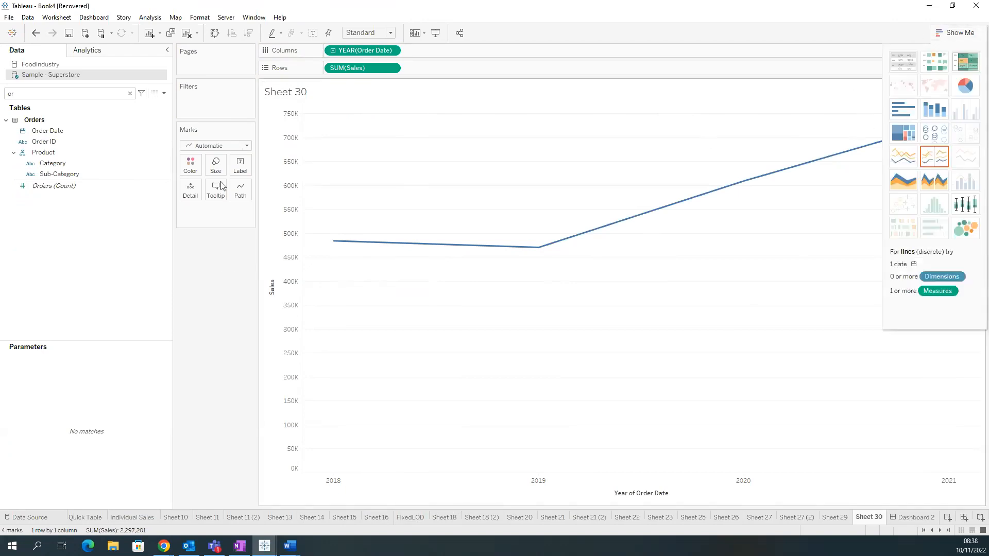
left_click(168, 177)
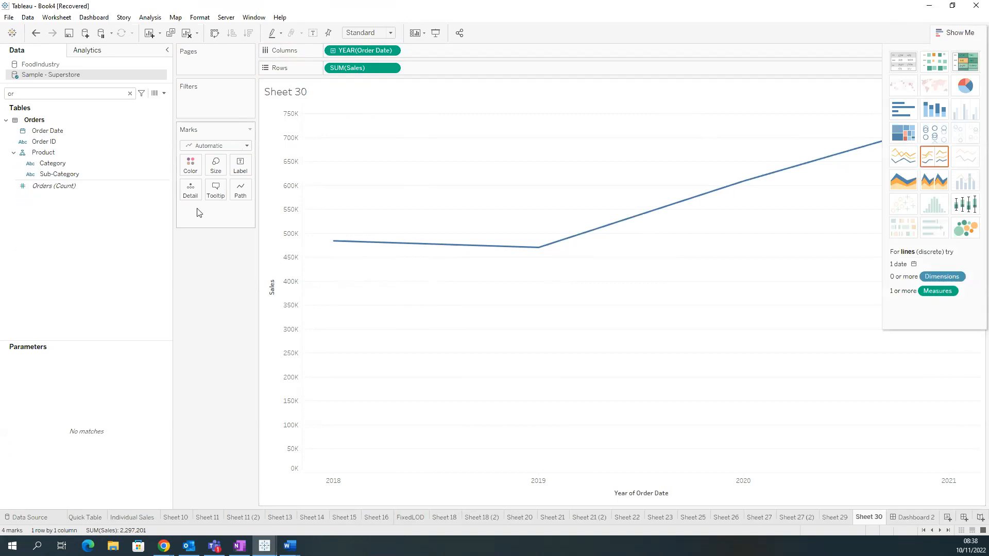
right_click(69, 76)
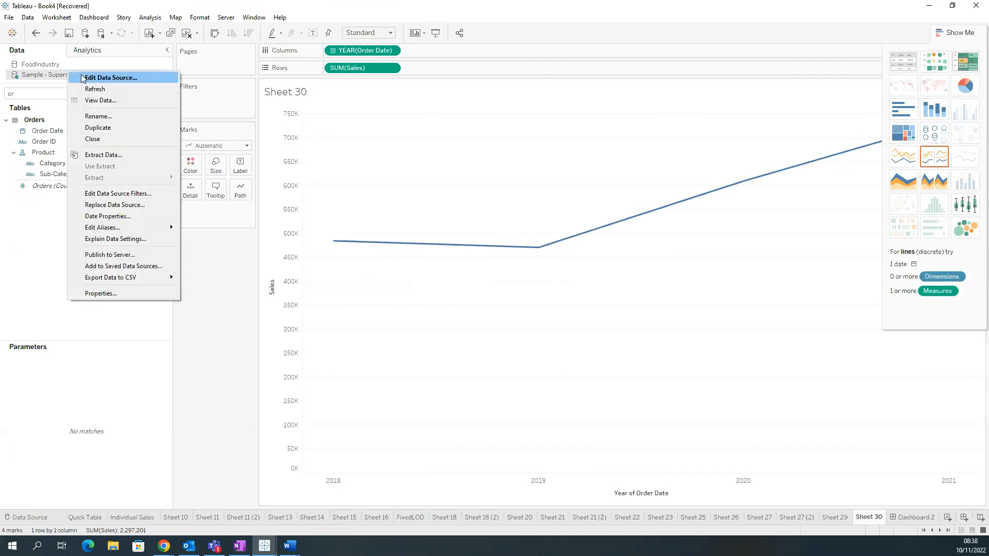
left_click(82, 77)
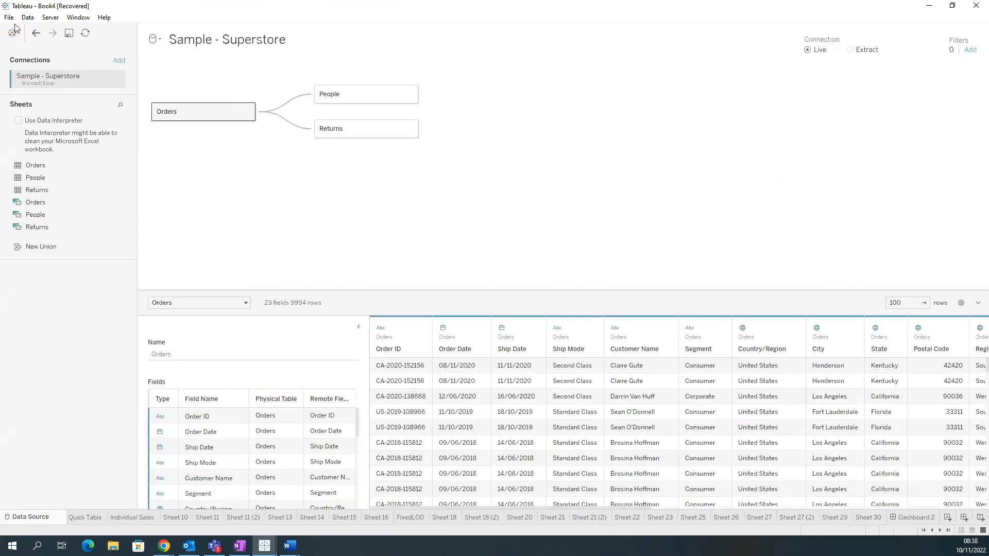
Step: Restore and re-maximize the Book4 window, then return to the Book2 start page
double_click(194, 11)
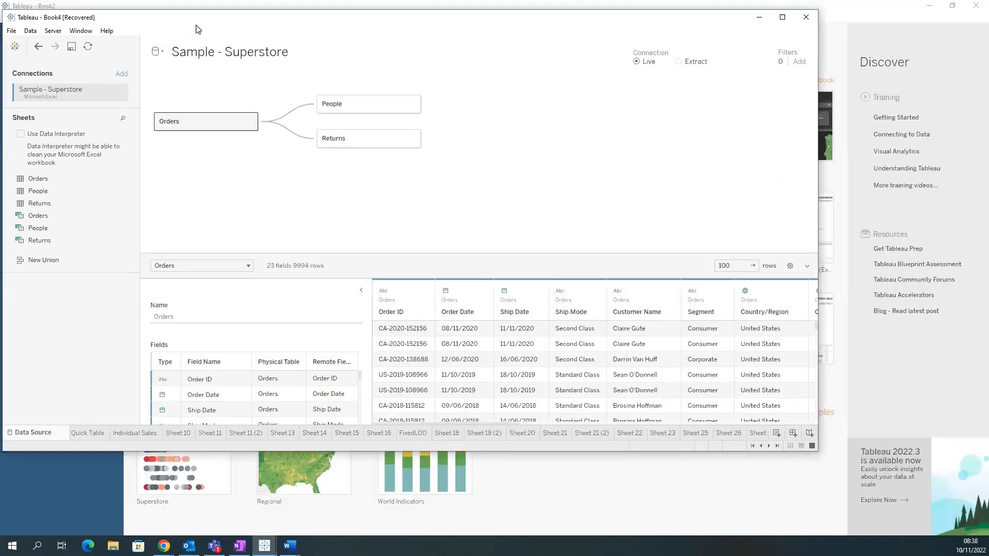
left_click(789, 15)
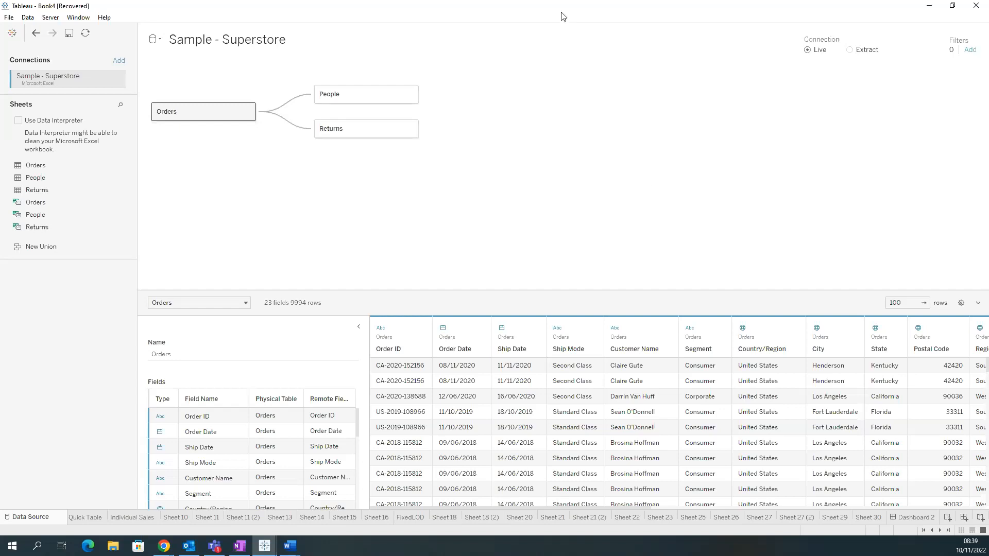
left_click_drag(510, 8, 2, 544)
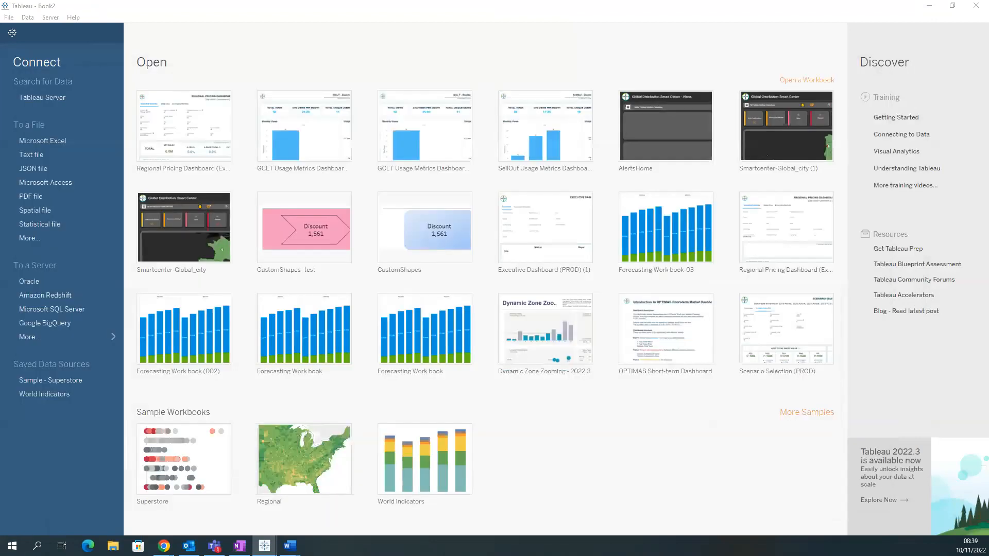
Step: Switch to the Zoom meeting window in Chrome and close its meeting chat
left_click_drag(399, 11, 0, 177)
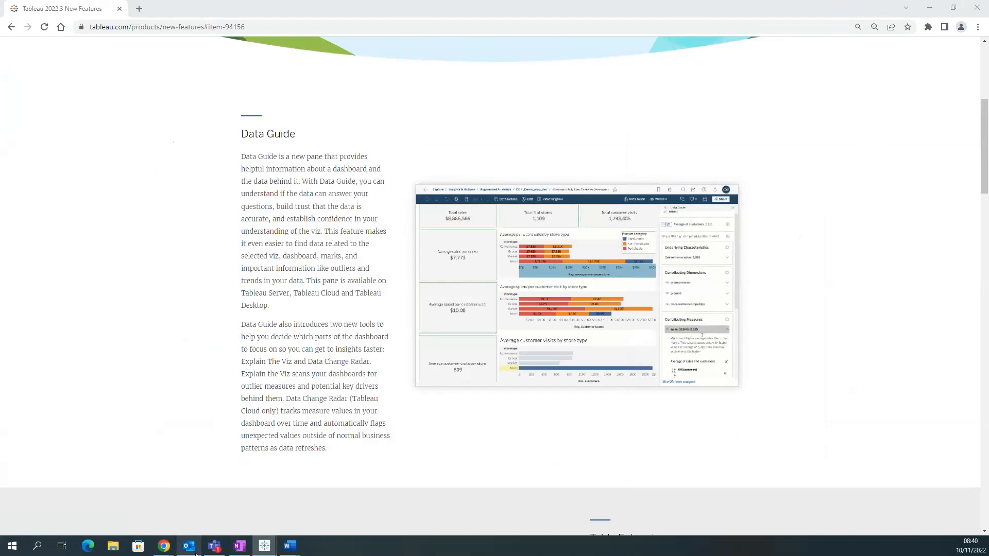
mouse_move(217, 547)
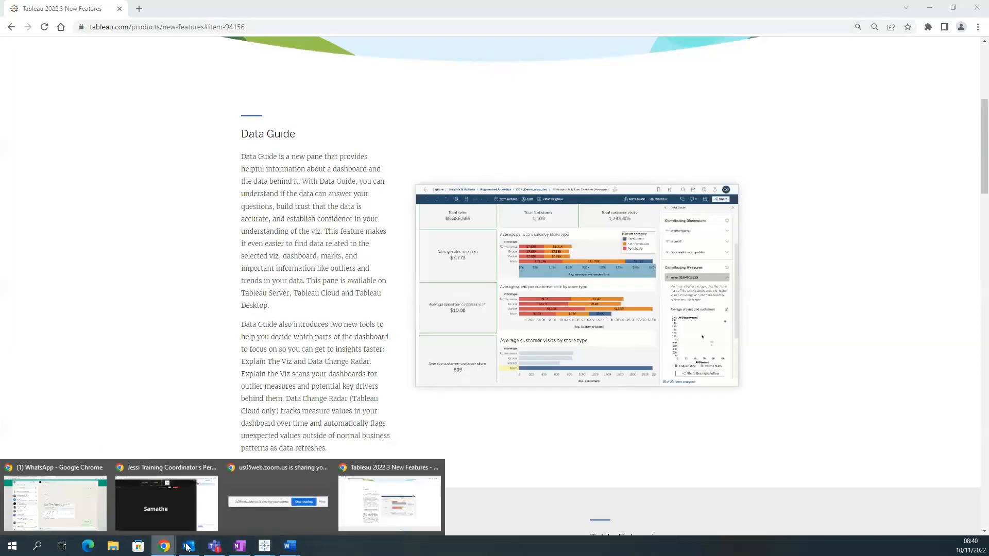
left_click(187, 514)
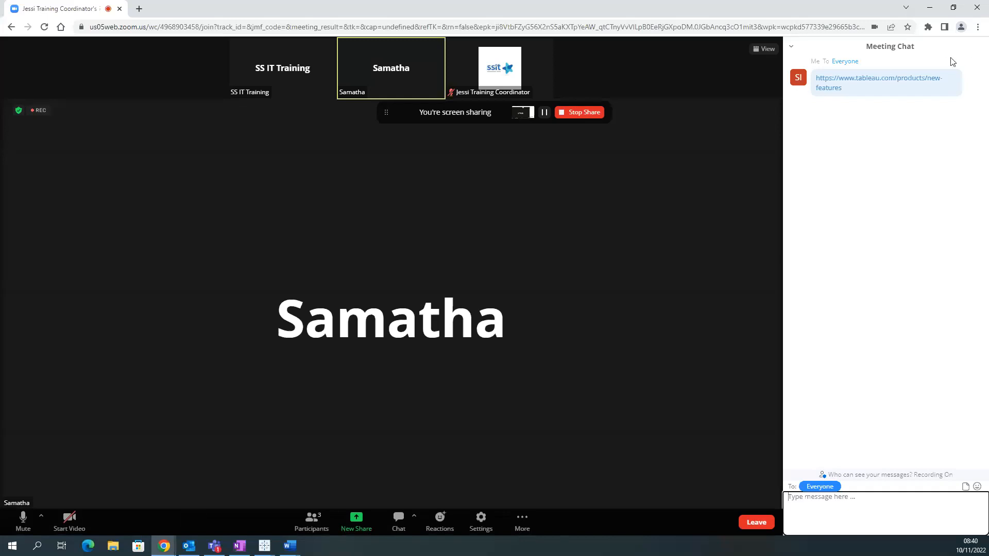
left_click(794, 48)
left_click(738, 170)
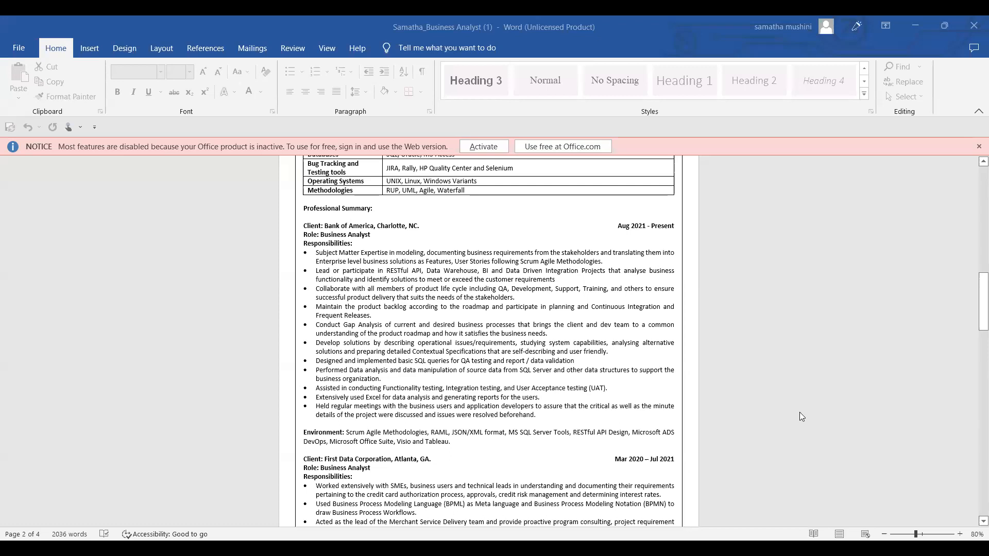
Step: Return from the shared document and Zoom meeting to the Tableau Book2 window and maximize it
scroll(612, 387, "down", 1)
left_click(612, 386)
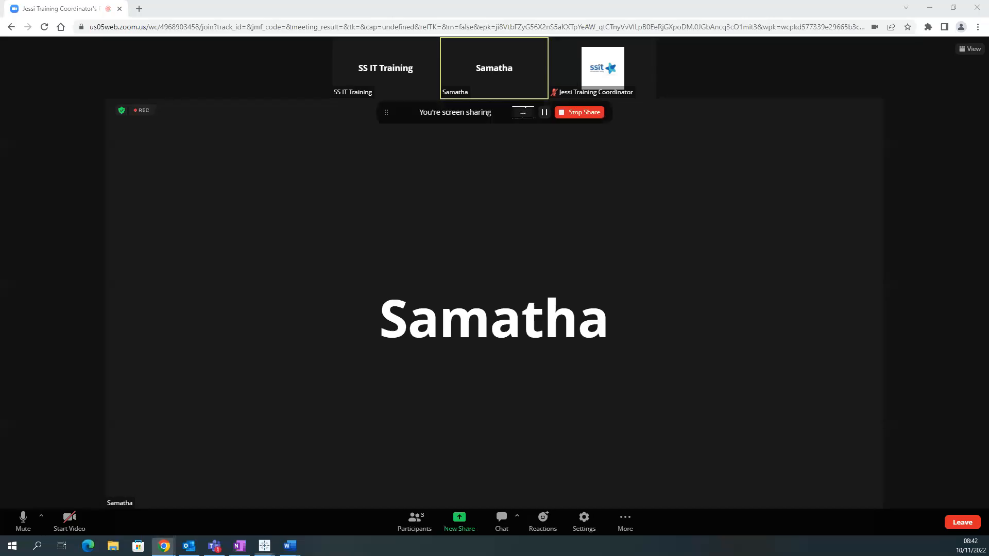
key("alt+Tab")
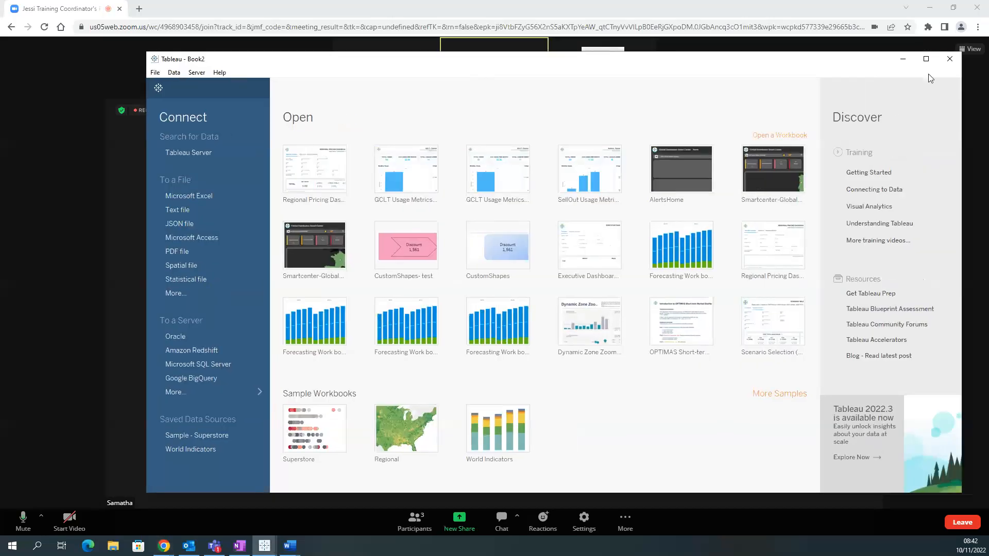
left_click(926, 59)
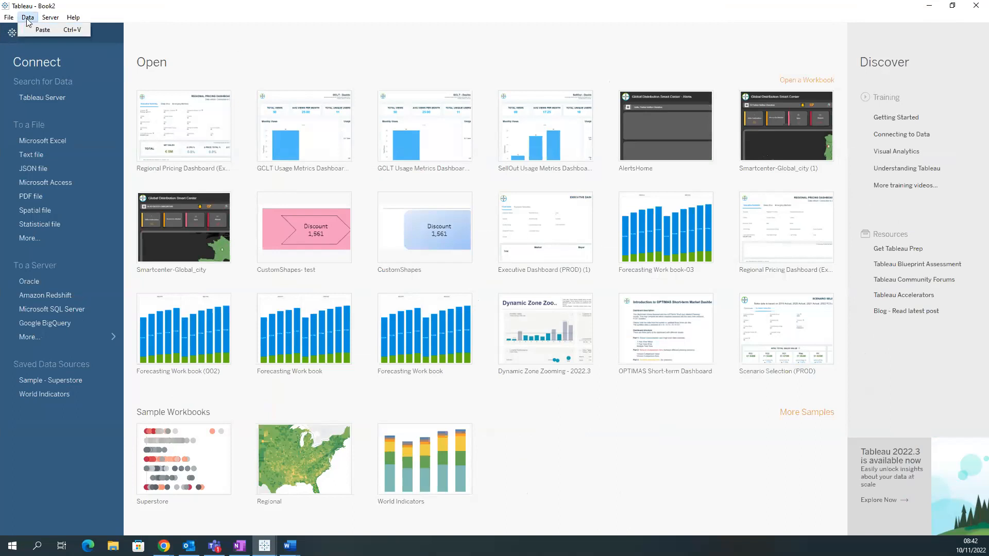
Step: Examine the commands in the start page's File, Data and Help menus
left_click(73, 17)
left_click(277, 45)
left_click(29, 16)
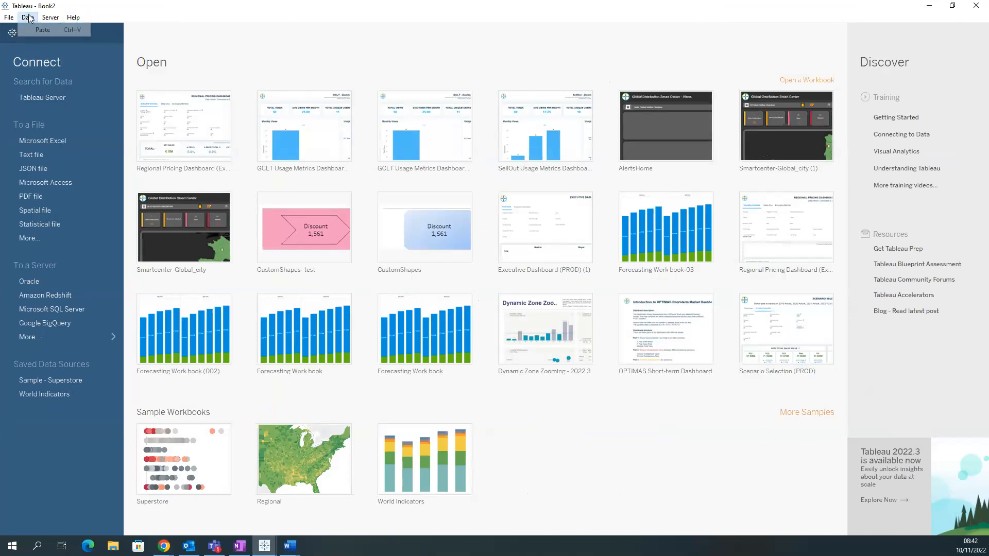
left_click(4, 20)
left_click(7, 18)
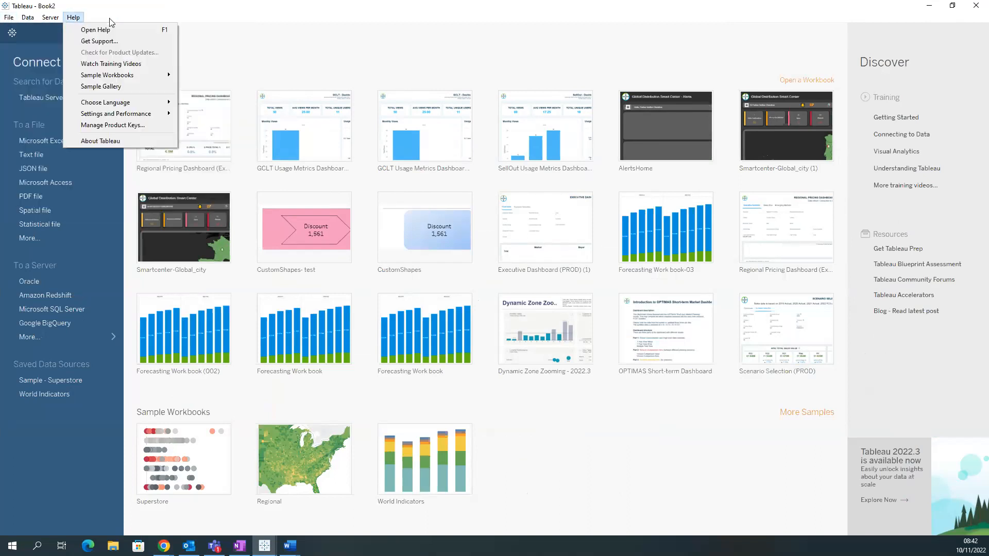
left_click(241, 38)
left_click(28, 18)
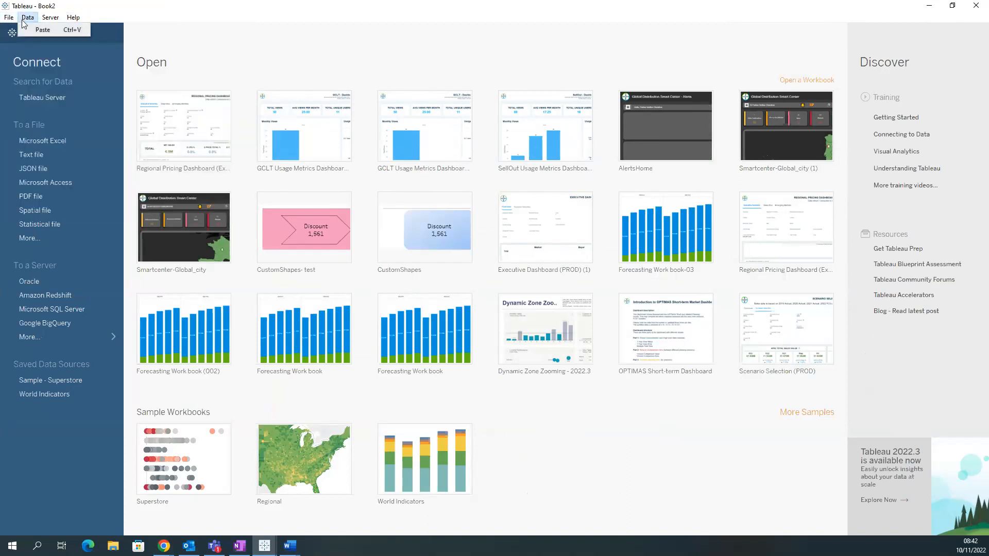
left_click(256, 32)
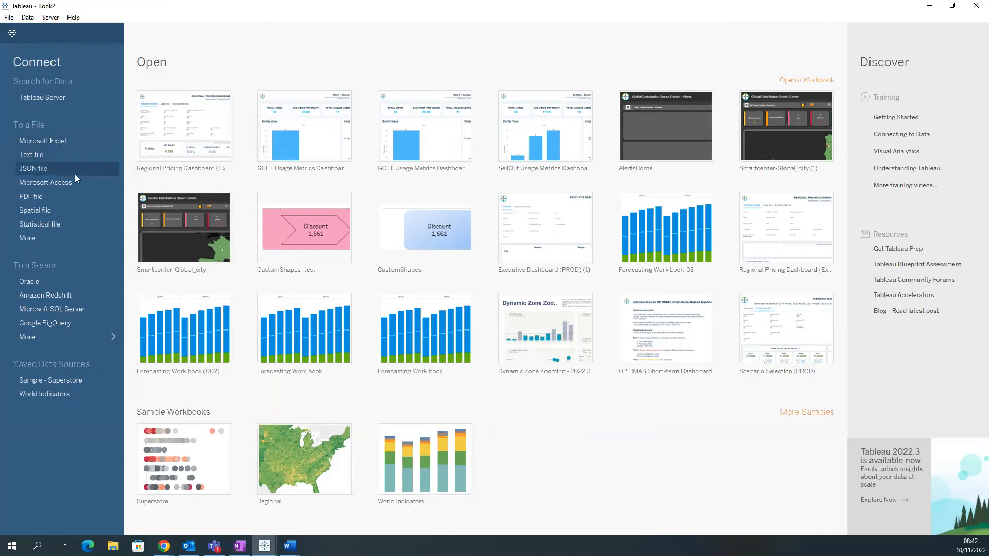
Step: Check the connection dialog for other file types, dismiss it, and display the full list of server connectors
left_click(49, 237)
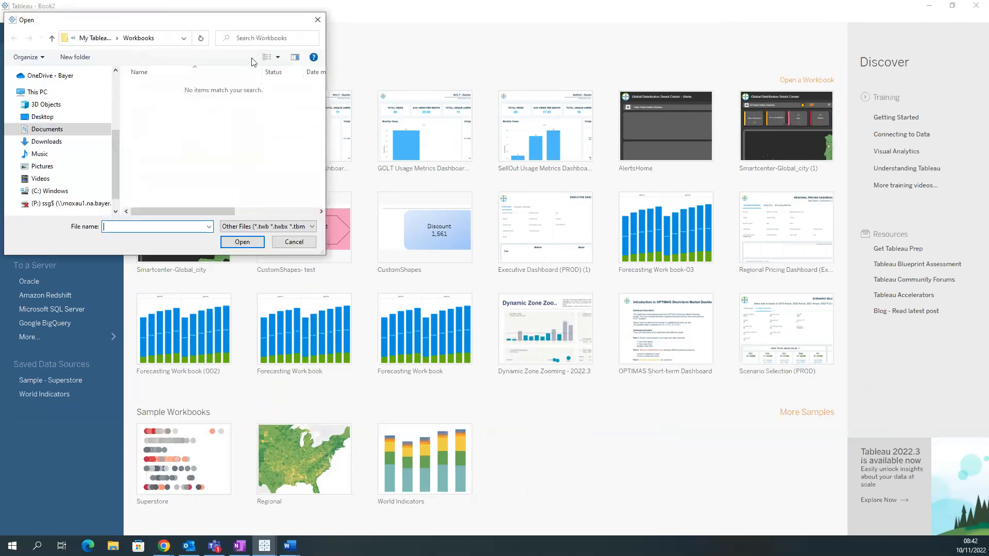
left_click(319, 22)
left_click(103, 340)
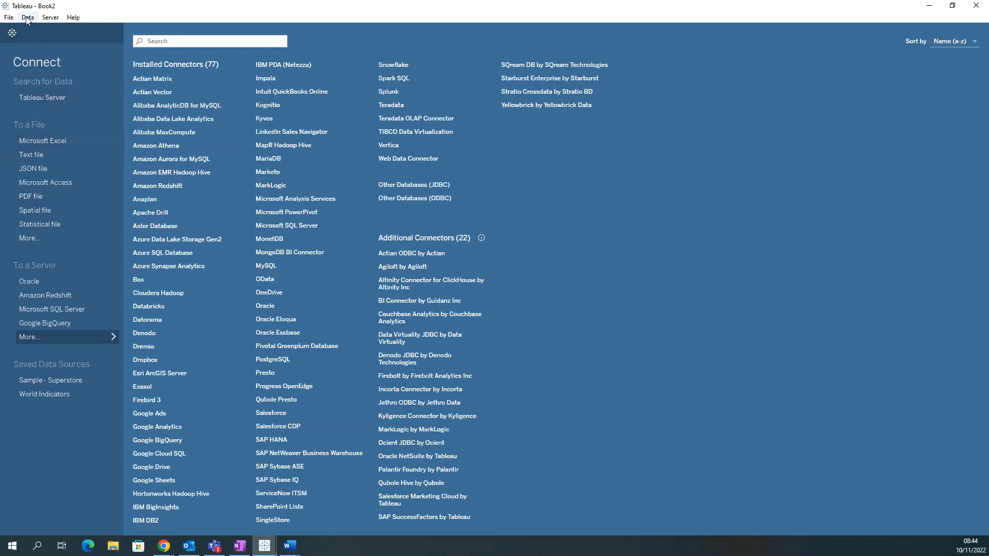
Step: Connect to the Microsoft Excel workbook UserVsViews.xlsx from the Downloads folder
left_click(47, 138)
left_click_drag(167, 22, 450, 21)
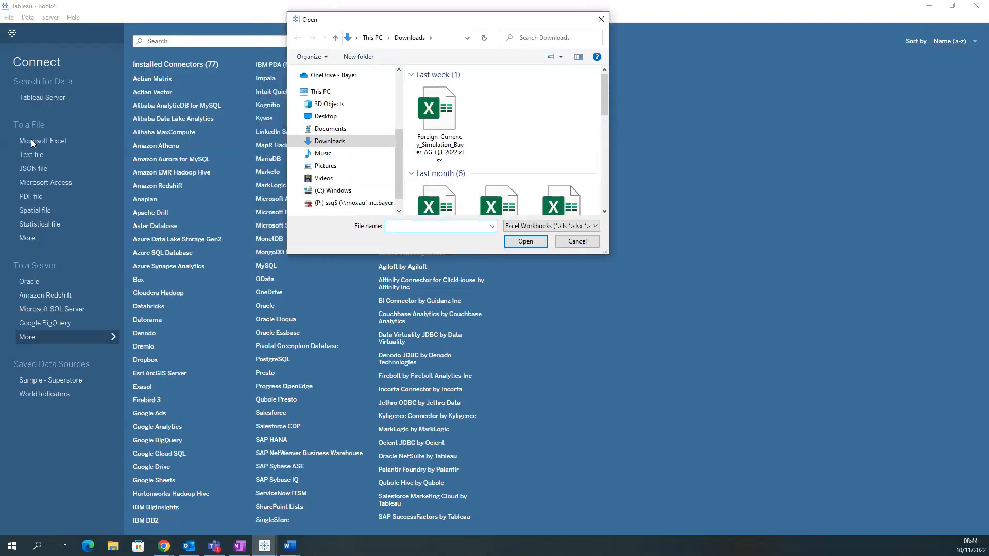
mouse_move(604, 92)
left_mouse_down()
mouse_move(609, 150)
mouse_move(607, 106)
left_mouse_up()
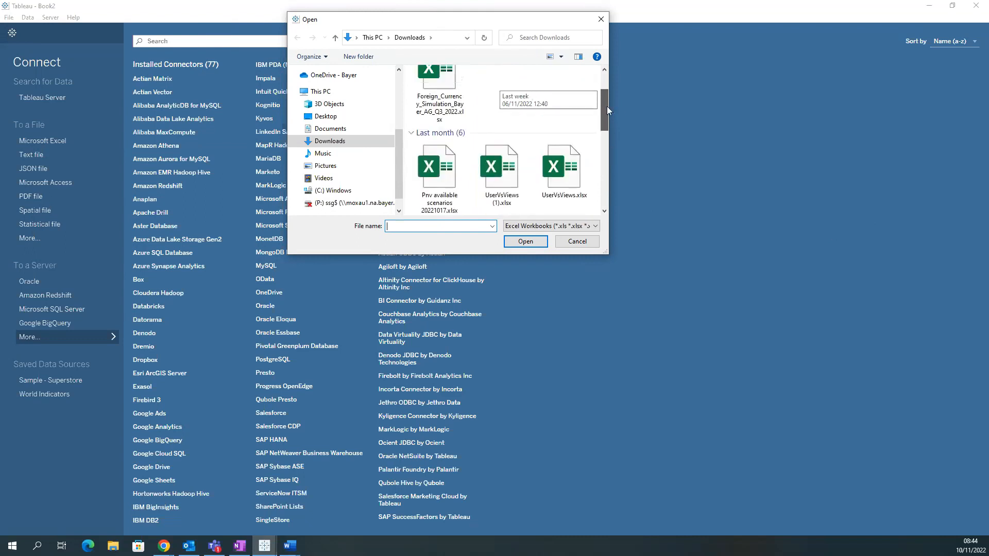
left_click(562, 168)
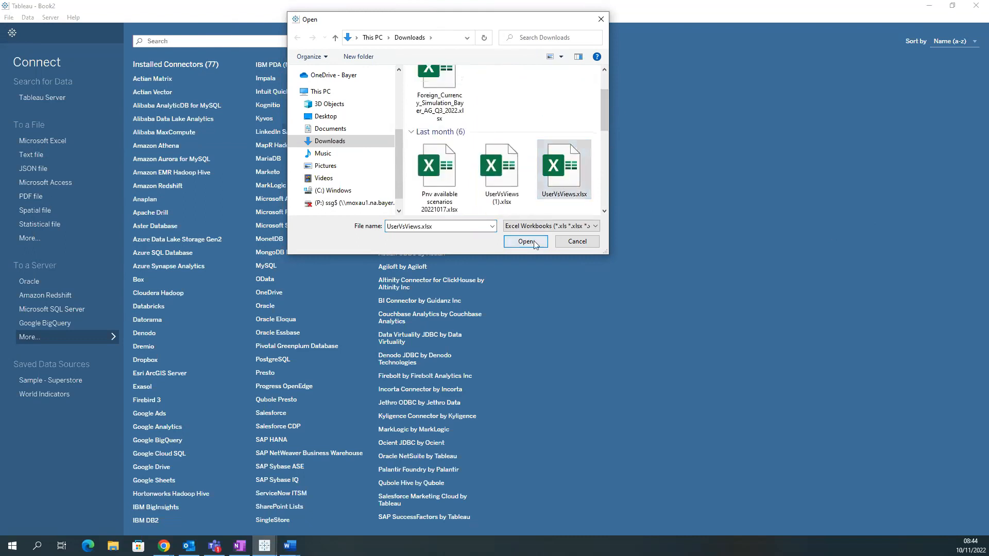
left_click(526, 242)
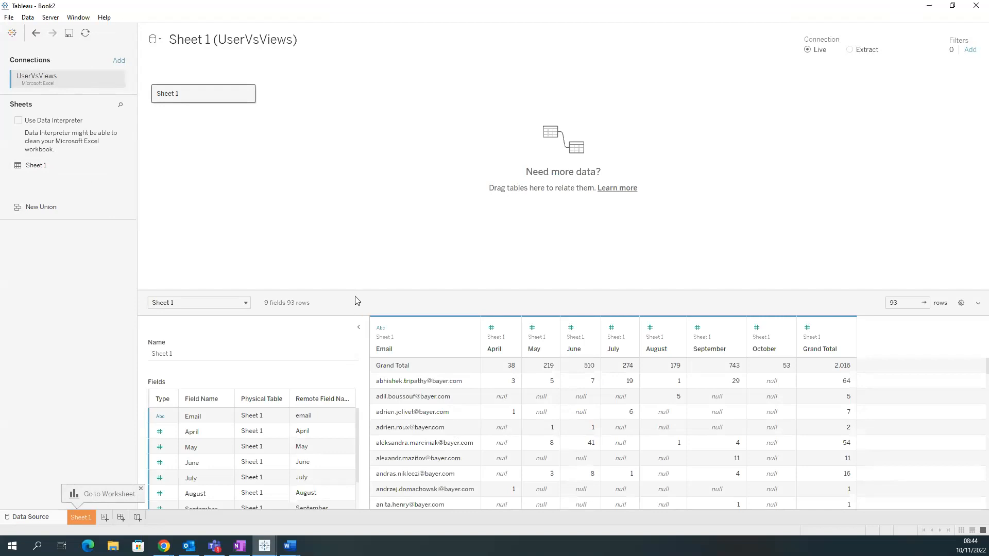
Step: Enlarge the data preview of the UserVsViews source, then open the Sheet 1 worksheet and widen its Data pane slightly
left_click_drag(353, 289, 354, 203)
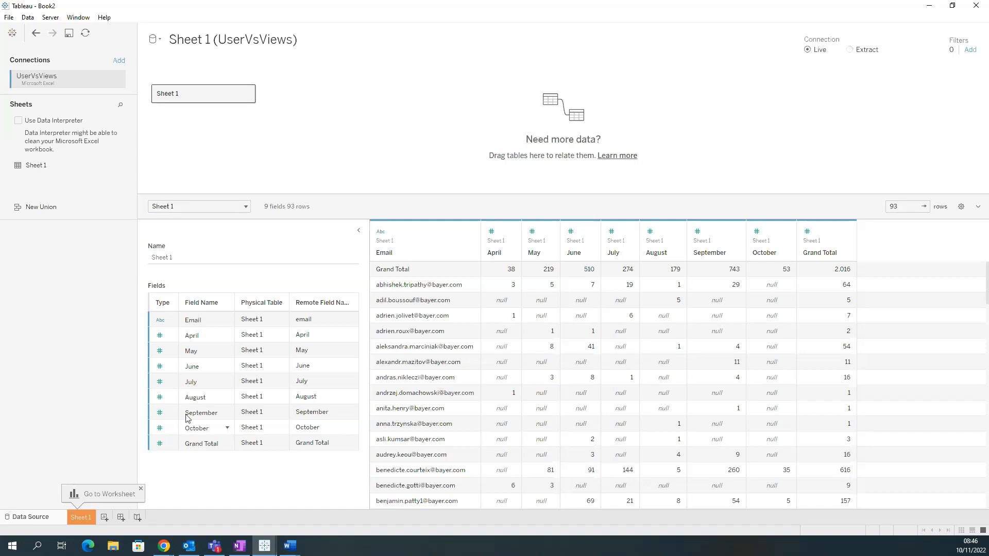
left_click(83, 517)
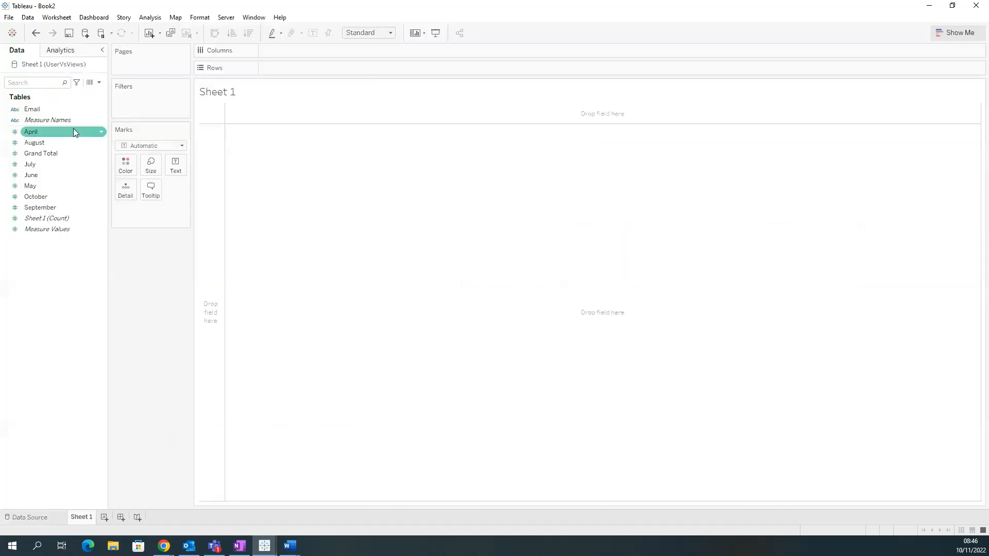
left_click_drag(107, 101, 117, 102)
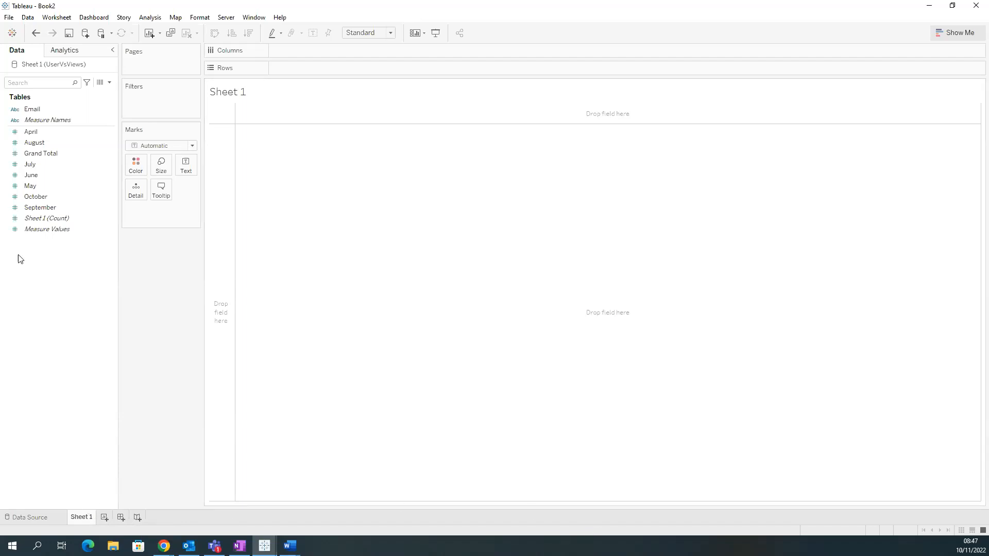
Step: Search the UserVsViews fields for "ca", then clear the search
left_click(27, 85)
type("ca")
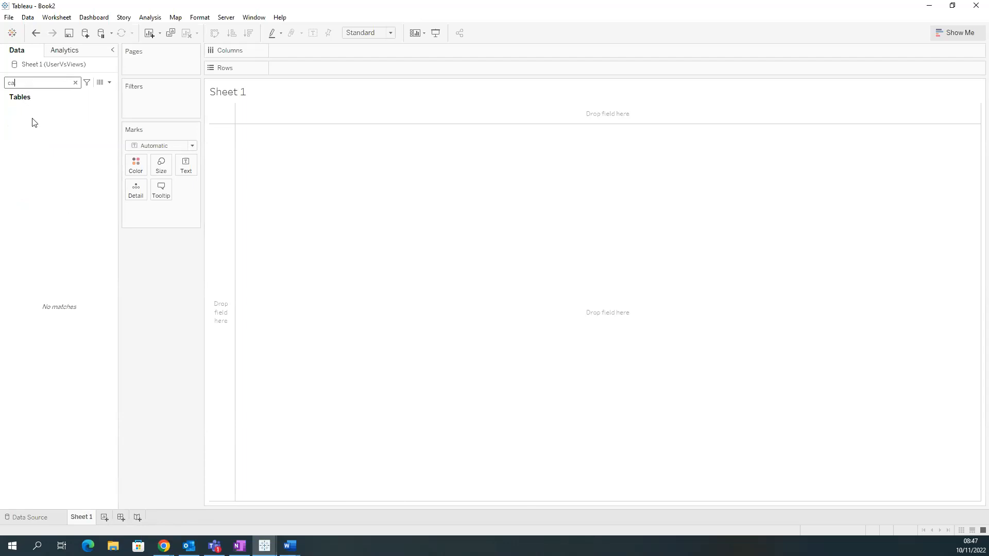
key("BackSpace")
key("BackSpace")
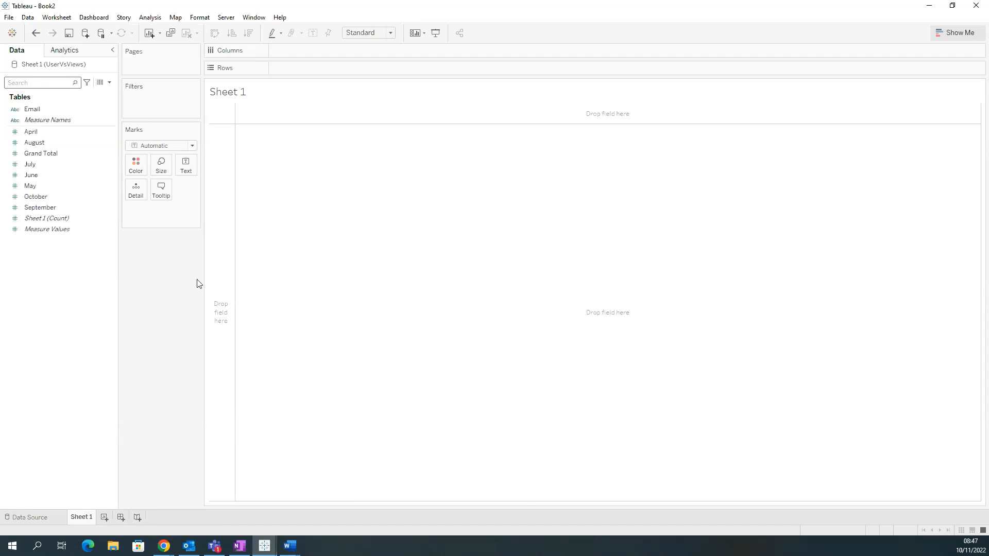
Step: Switch to the Book4 window with the Sample - Superstore data source
left_click(264, 545)
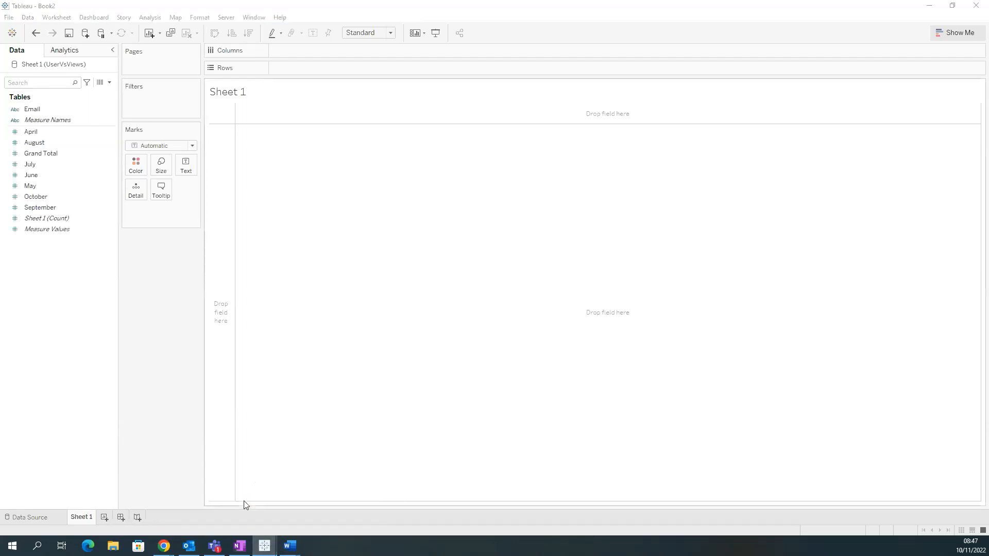
left_click(354, 509)
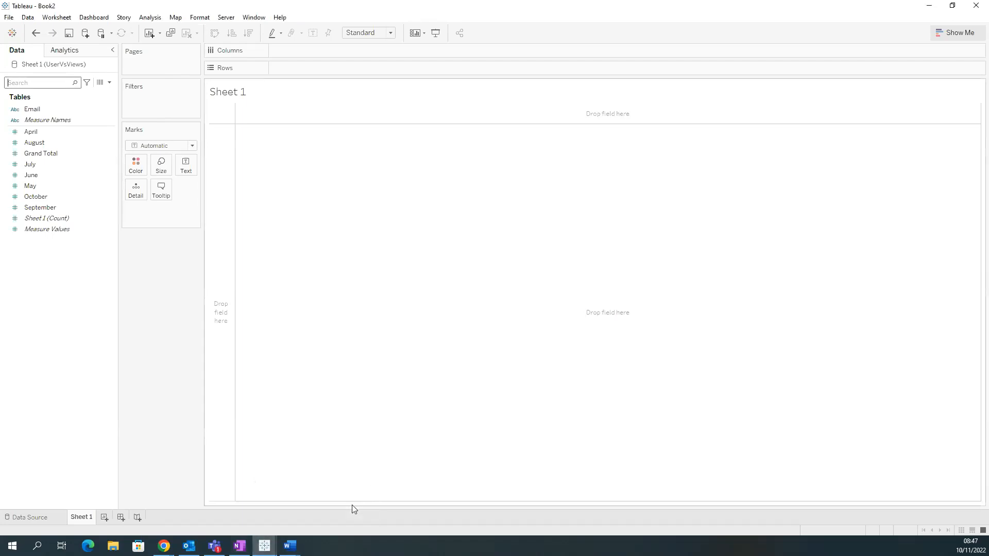
left_click(265, 545)
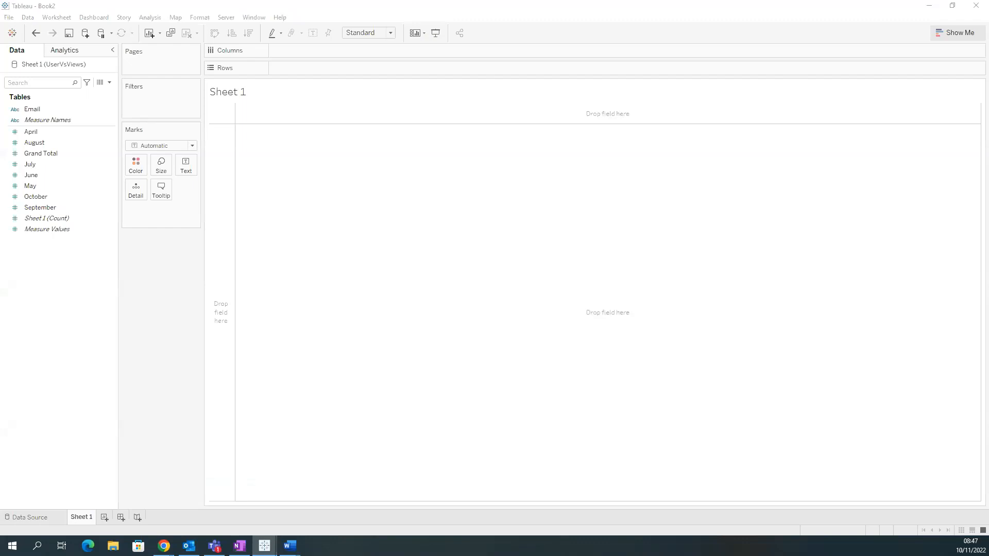
left_click_drag(0, 206, 695, 44)
left_click(902, 41)
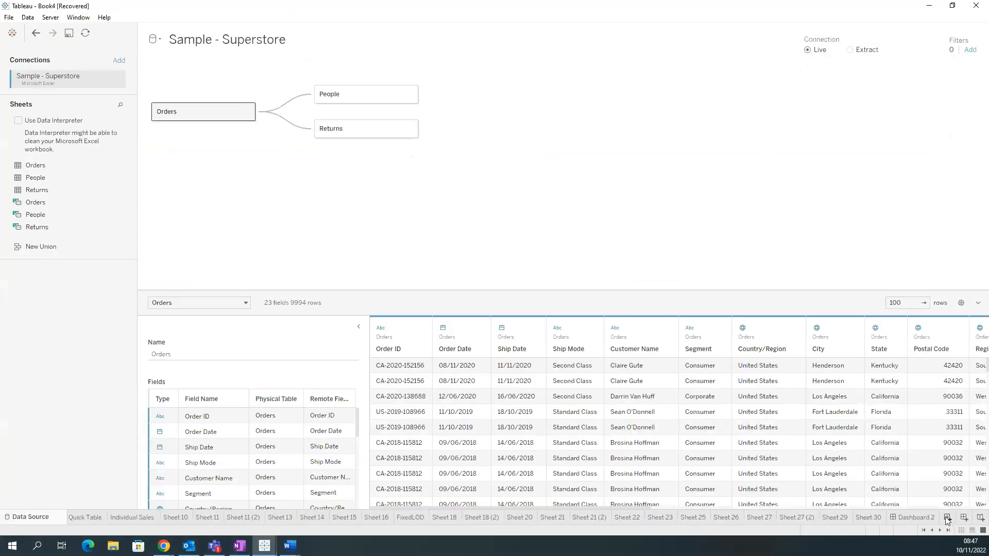
Step: Create a new worksheet, search the fields for "cat", and place Category on Rows
left_click(946, 517)
left_click(63, 93)
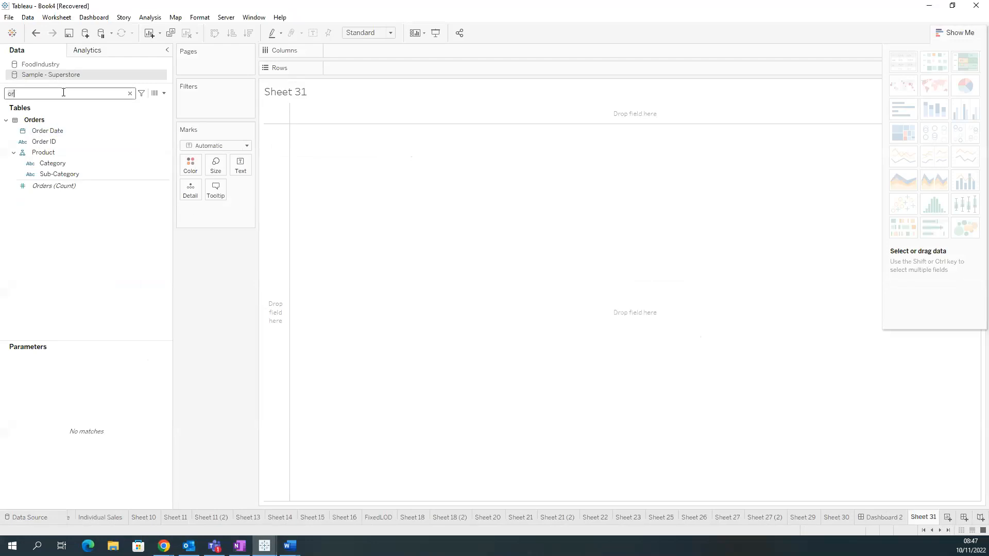
key("BackSpace")
key("BackSpace")
type("cat")
left_click_drag(53, 153, 375, 68)
Step: Search the fields for "sa" and place Sales on Columns to chart sales by category
left_click(51, 95)
key("BackSpace")
key("BackSpace")
key("BackSpace")
type("sa")
left_click_drag(39, 138, 390, 54)
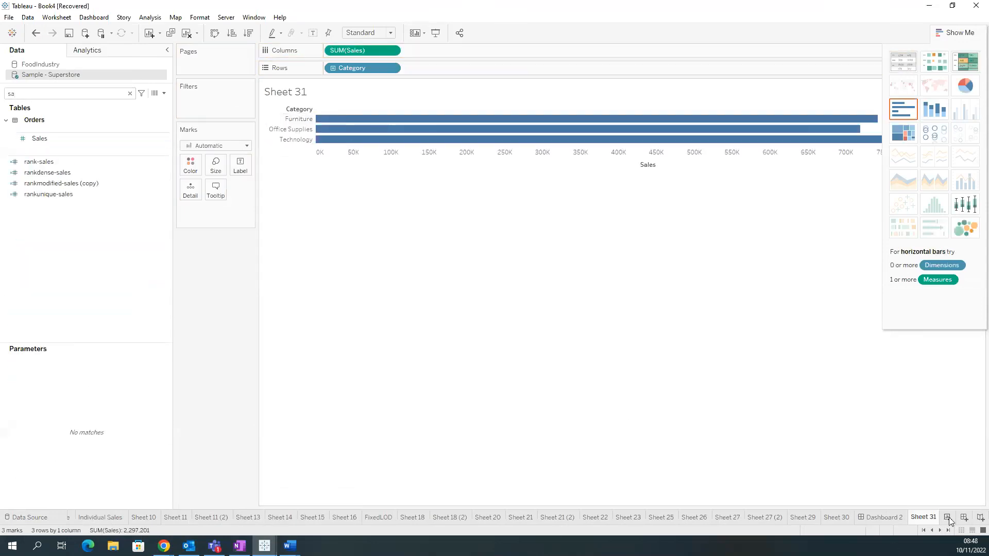
Step: Create another worksheet, search the fields for "cus", and place Customer Name on Rows
left_click(947, 518)
left_click(61, 96)
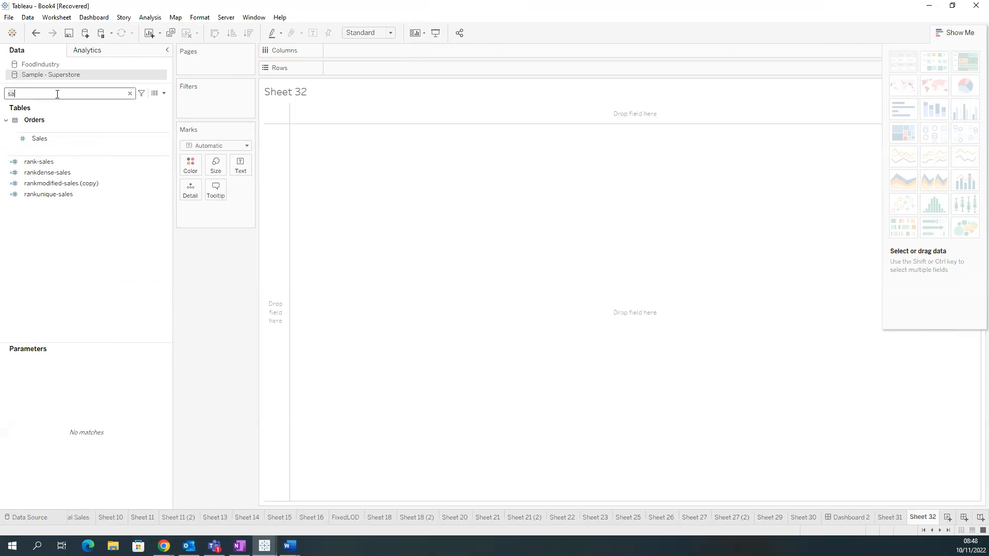
type("cus")
left_click_drag(55, 131, 349, 72)
Step: Find Sales with "sa" and show it per customer as horizontal bars sorted in descending order
key("BackSpace")
key("BackSpace")
key("BackSpace")
type("sa")
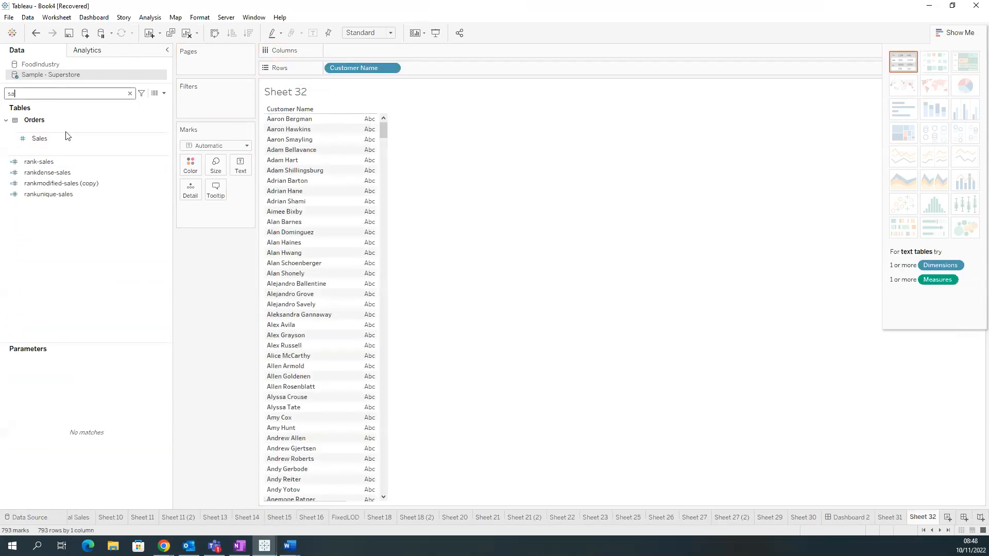
left_click_drag(67, 137, 246, 168)
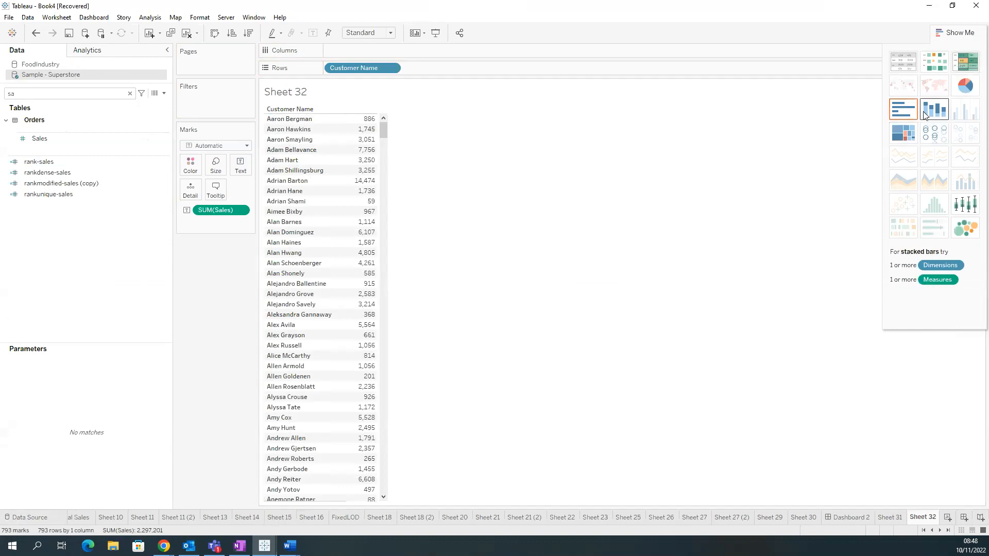
left_click(904, 109)
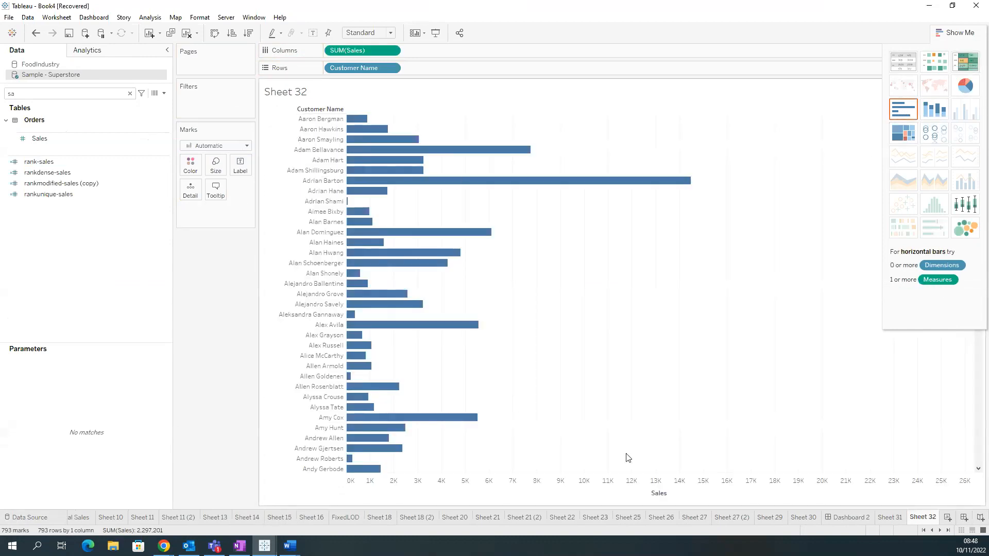
left_click(670, 495)
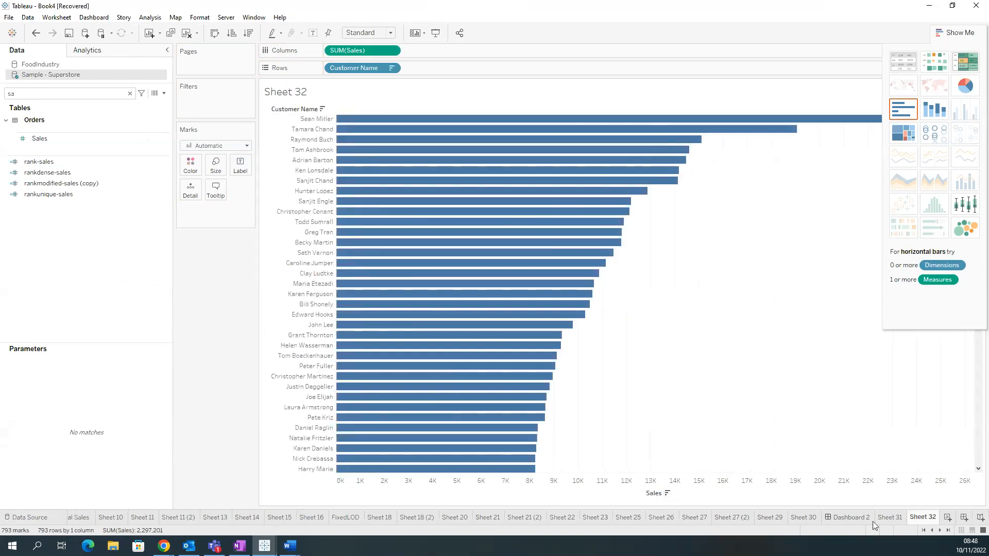
Step: Rename Sheet 31 as "CatVs sales"
double_click(889, 517)
type("Cat")
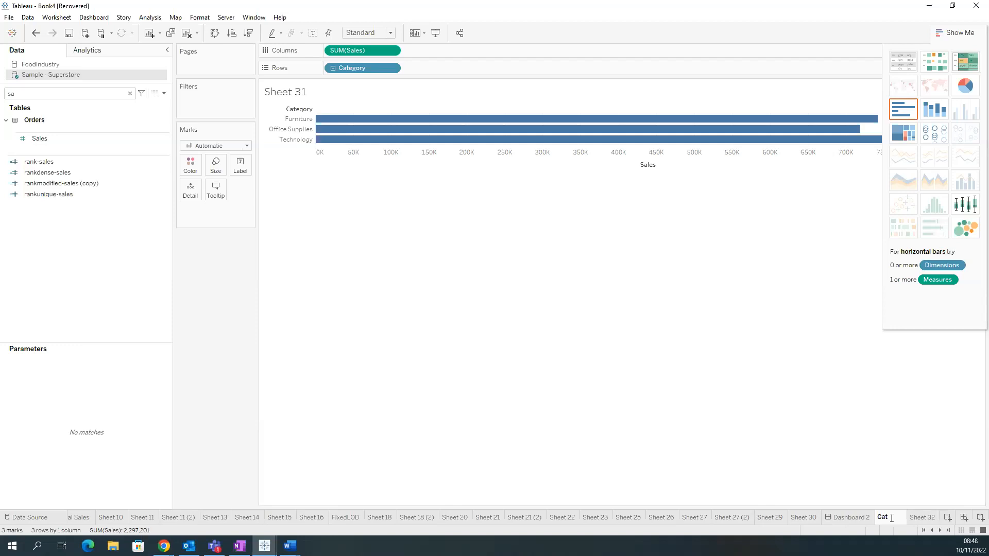
type("Vs sales")
Step: Rename Sheet 32 as "Customer Vs sales"
double_click(930, 518)
type("C")
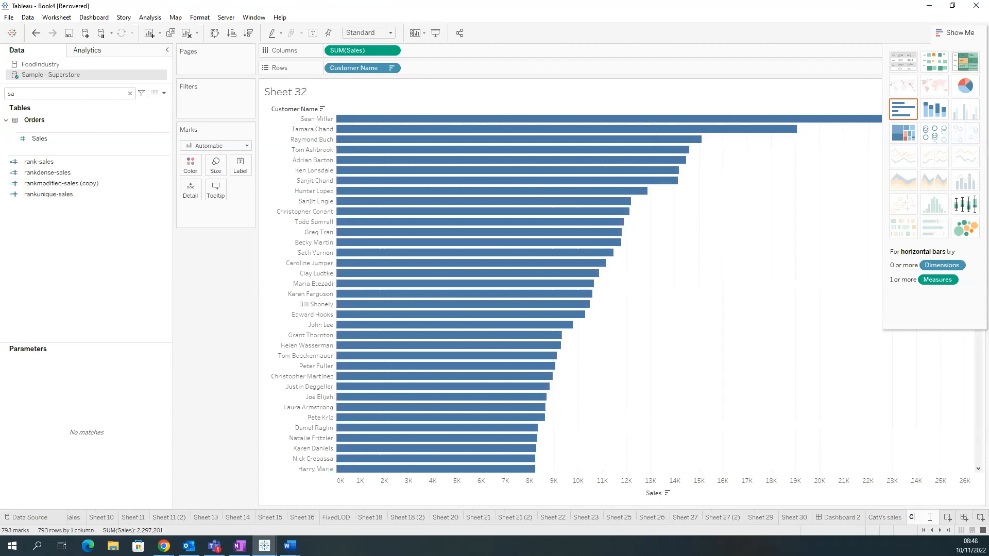
type("ustomer Vs")
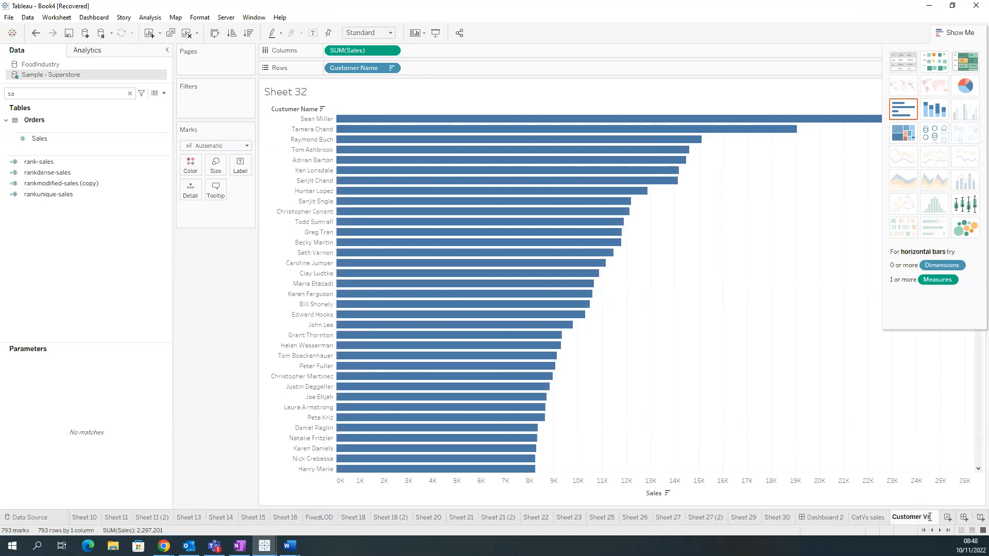
type(" sales")
key("Return")
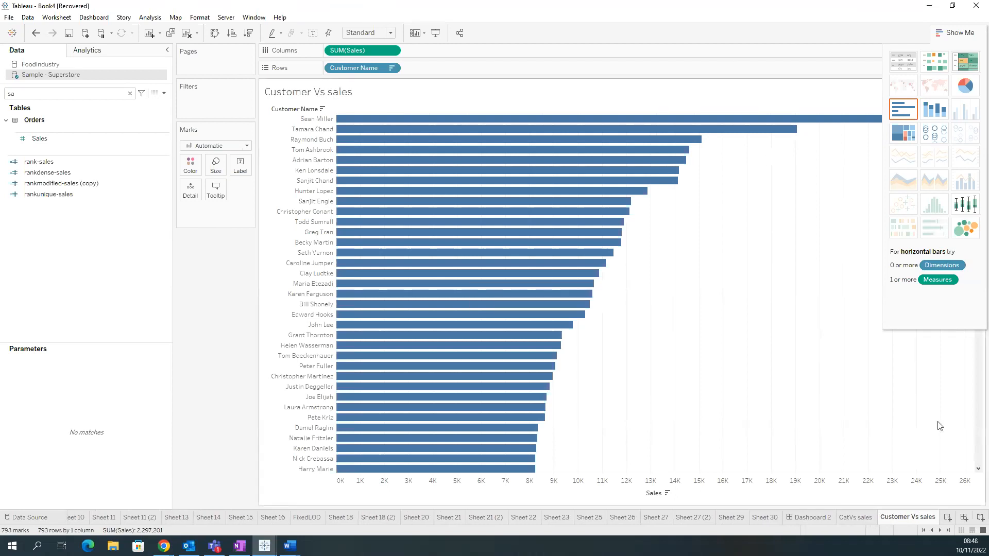
Step: Review the CatVs sales and Customer Vs sales worksheets and hide the Show Me chart suggestions
left_click(863, 517)
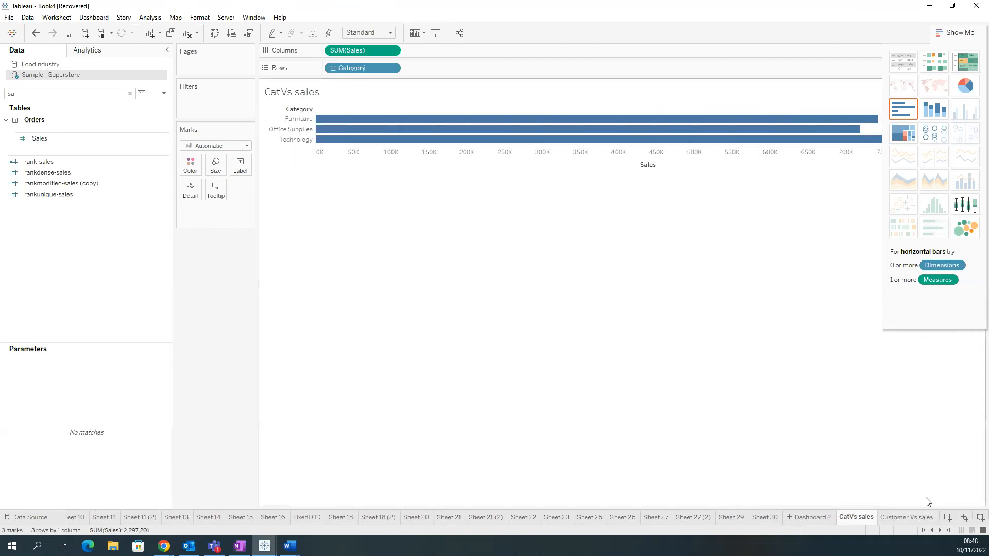
left_click(918, 518)
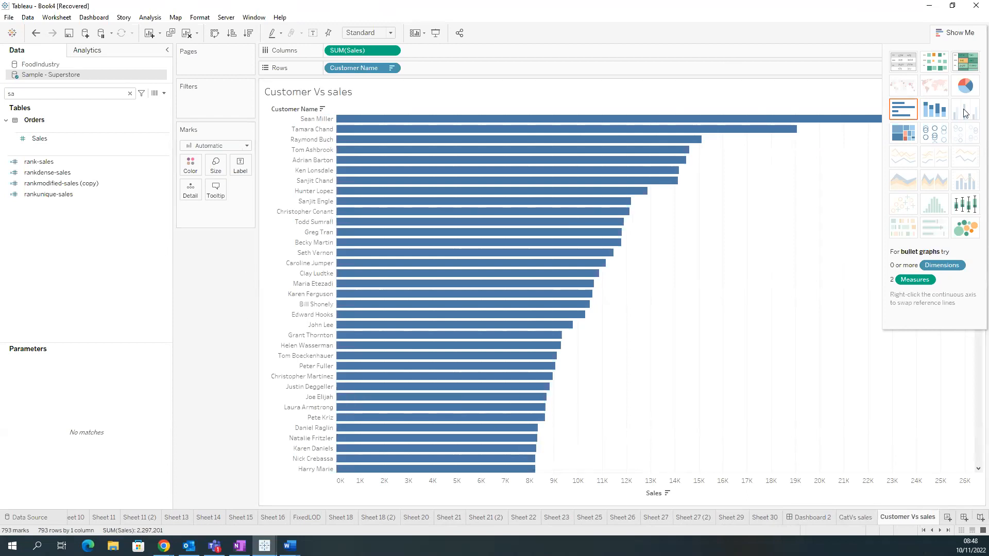
left_click(947, 40)
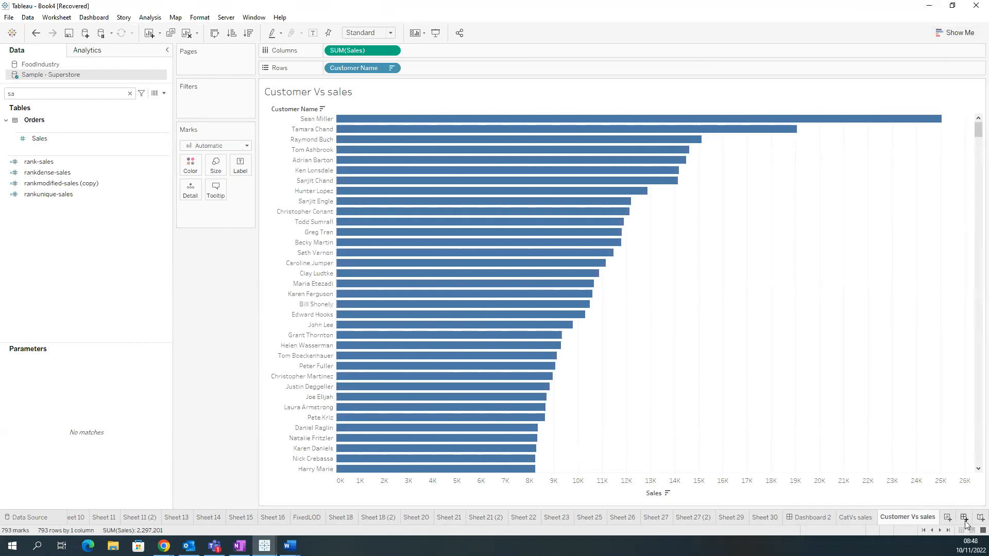
Step: Create a new dashboard, widen its sheet list, and place the CatVs sales worksheet on the canvas
left_click(965, 519)
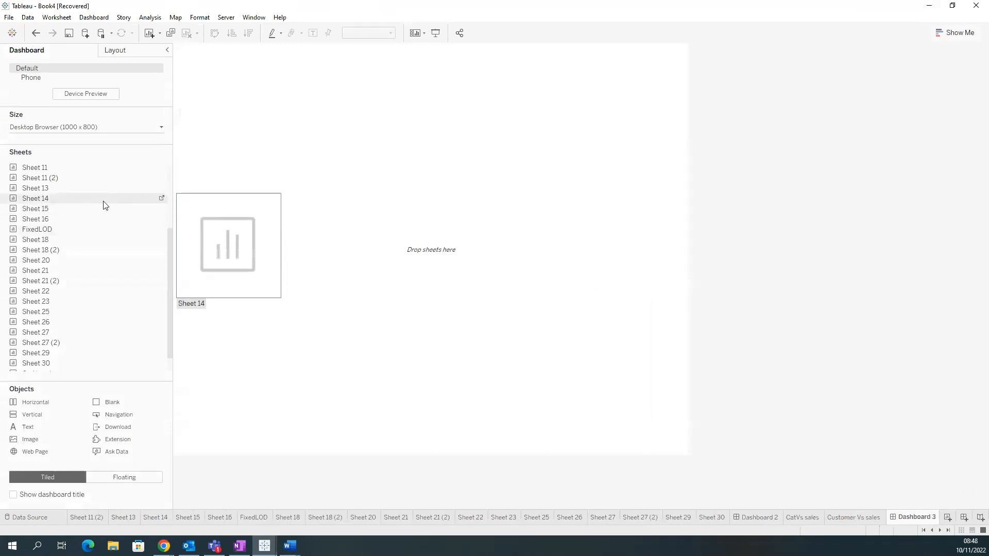
left_click_drag(172, 175, 240, 172)
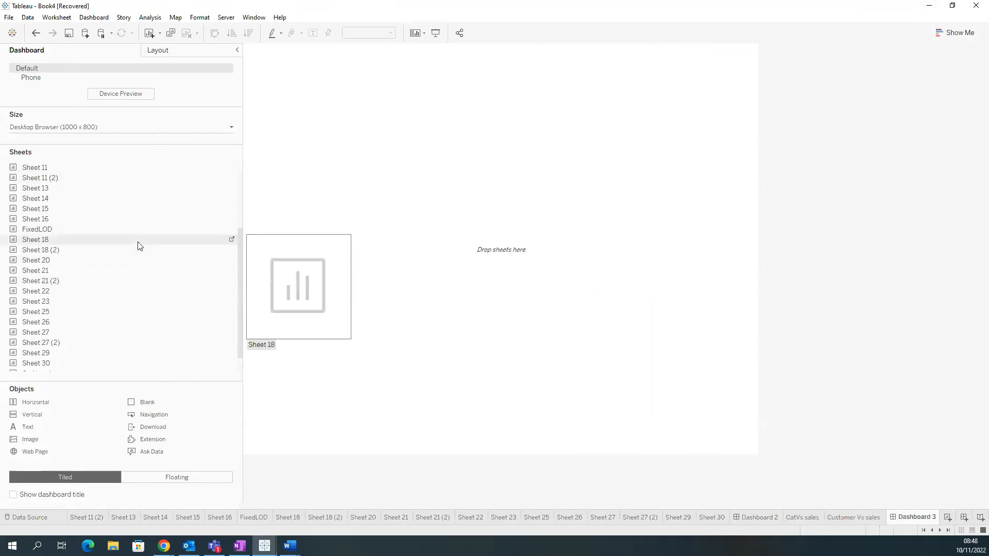
scroll(240, 305, "down", 1)
scroll(240, 301, "down", 1)
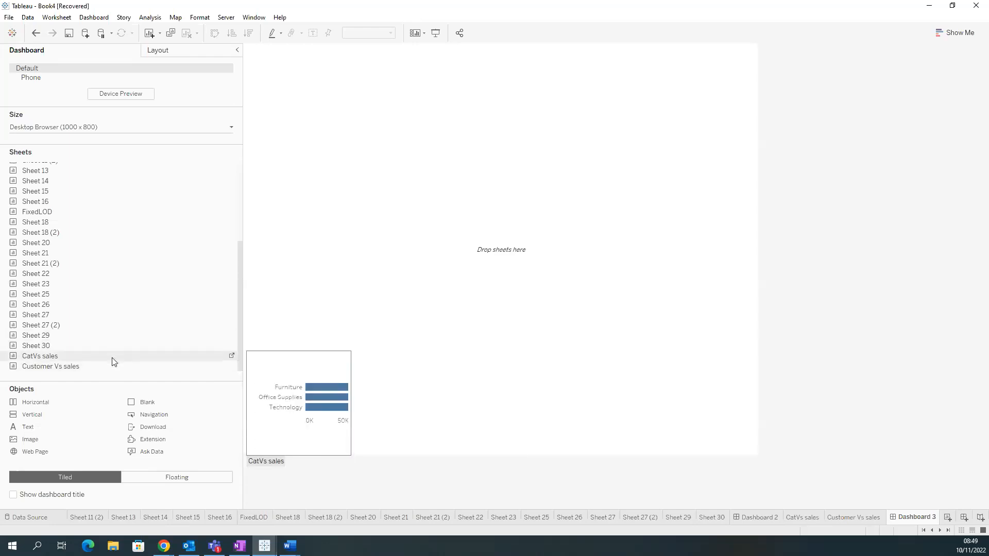
left_click_drag(112, 360, 331, 167)
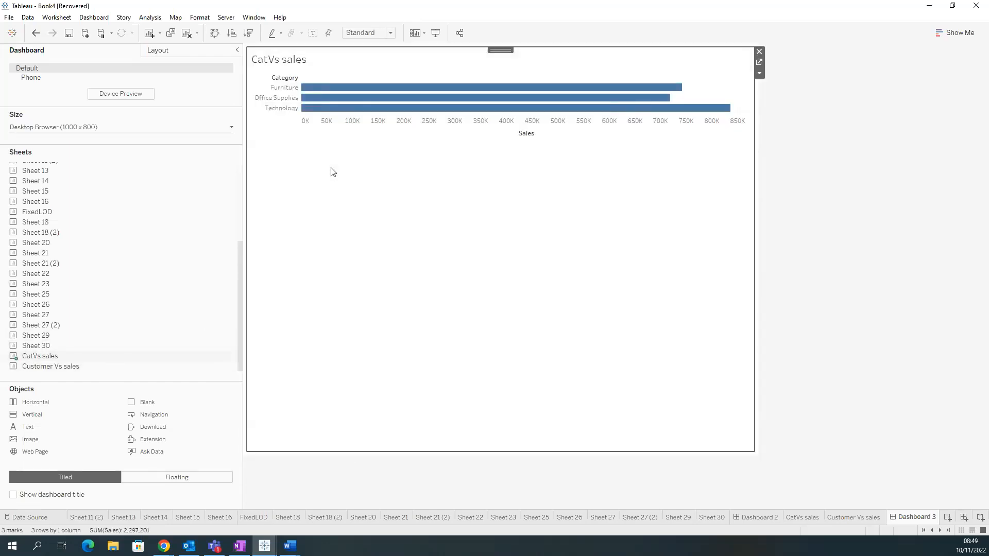
Step: Add Customer Vs sales below CatVs sales on the dashboard and extend it upward to give it more height
left_click_drag(50, 367, 444, 311)
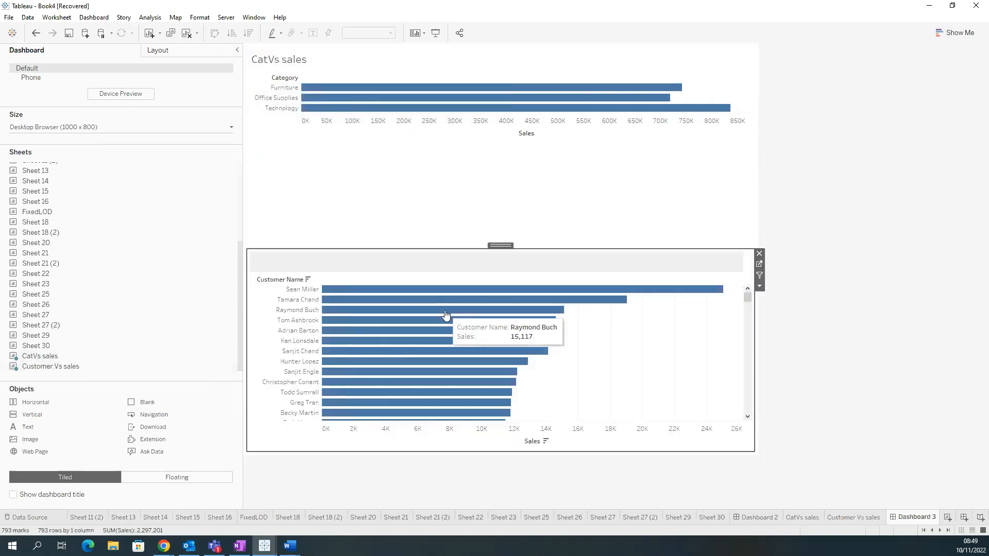
left_click_drag(453, 247, 452, 195)
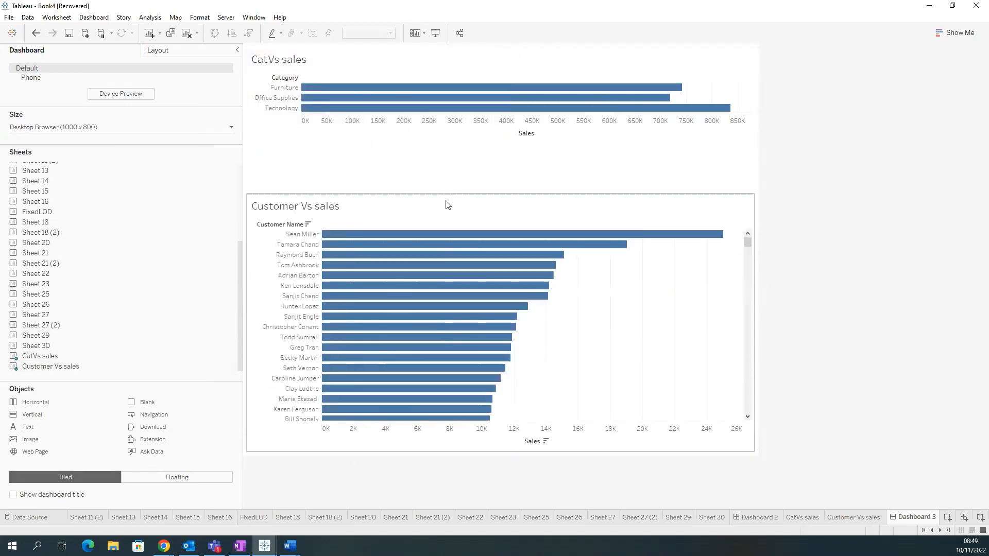
left_click(342, 168)
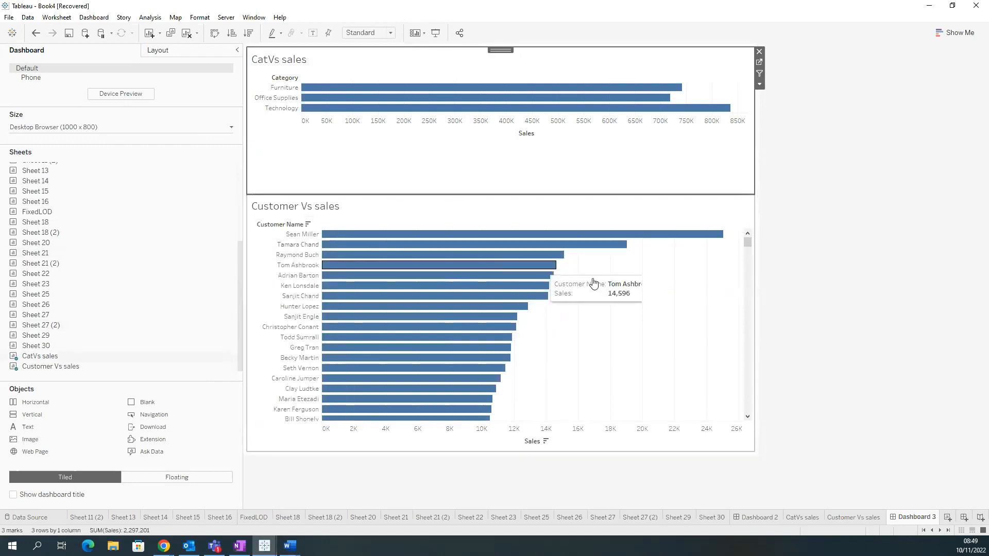
left_click(878, 325)
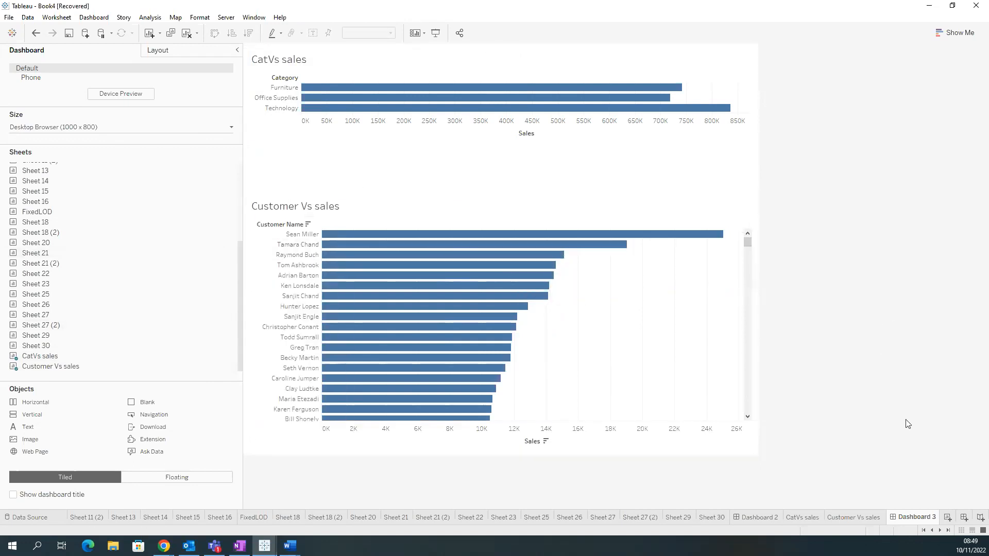
Step: Create a story with Sheet 29 as its first story point, captioned "ddd"
left_click(981, 519)
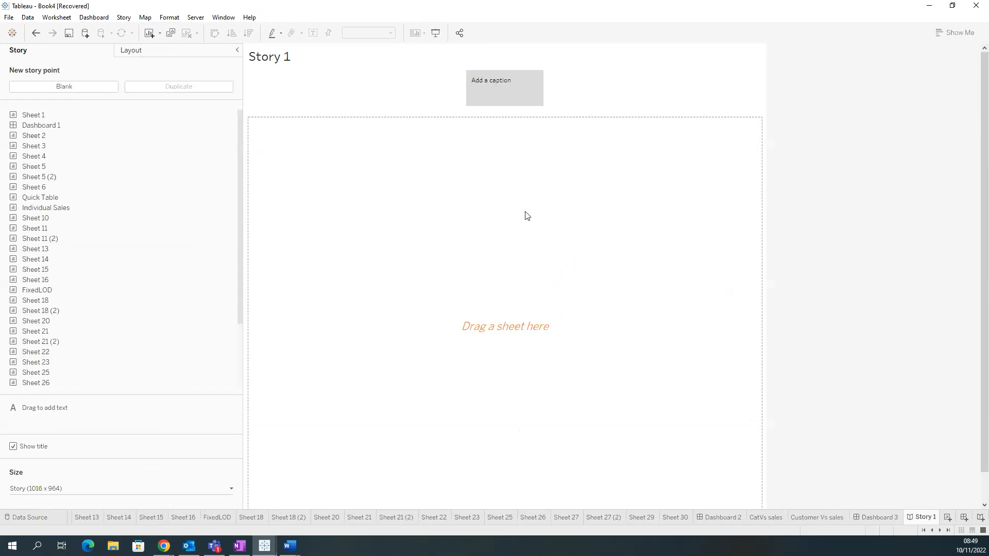
scroll(539, 227, "down", 1)
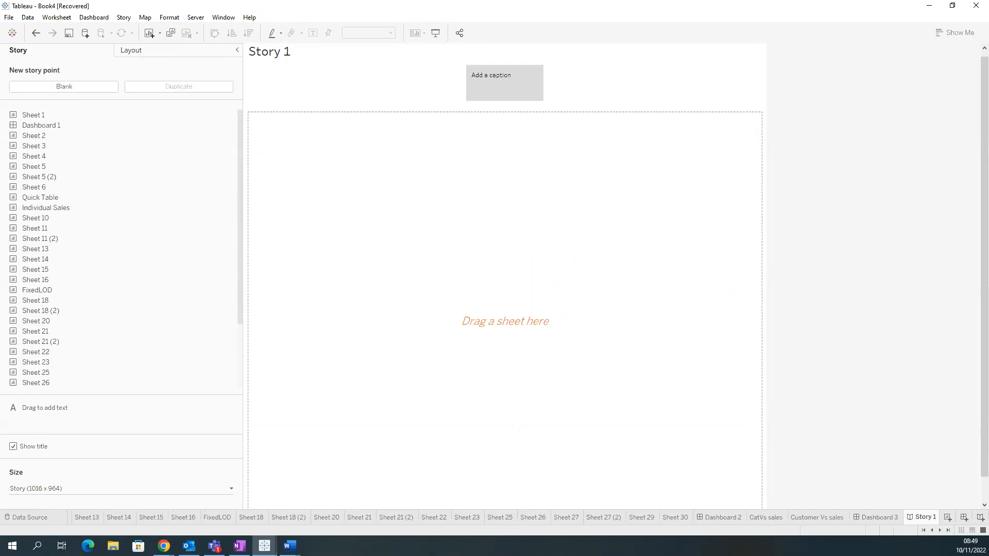
scroll(45, 242, "down", 3)
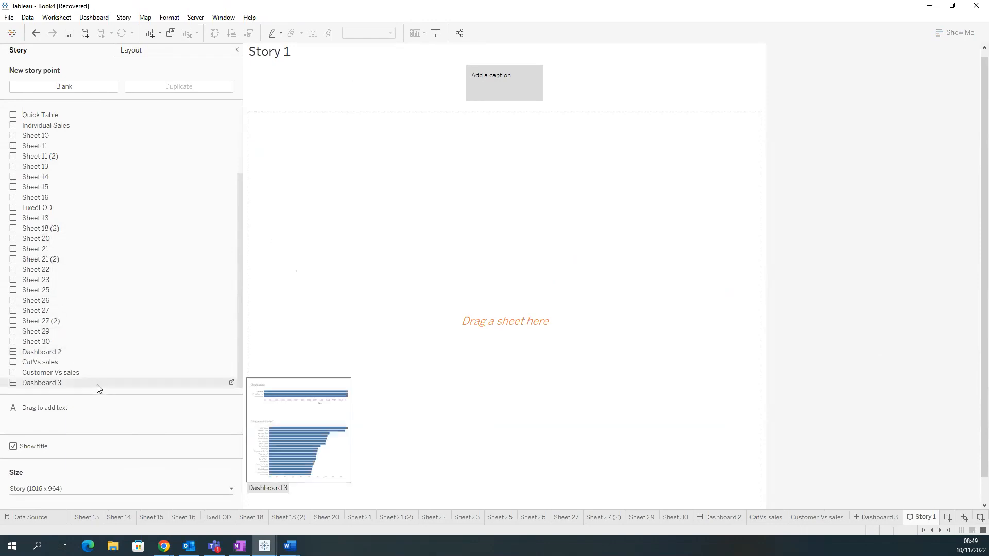
left_click_drag(98, 333, 375, 297)
double_click(492, 72)
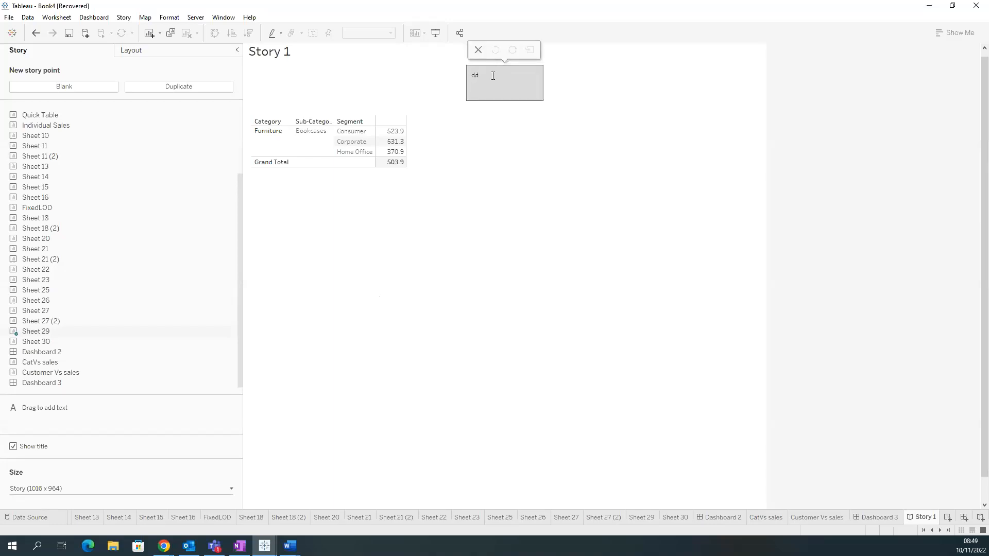
left_click(583, 82)
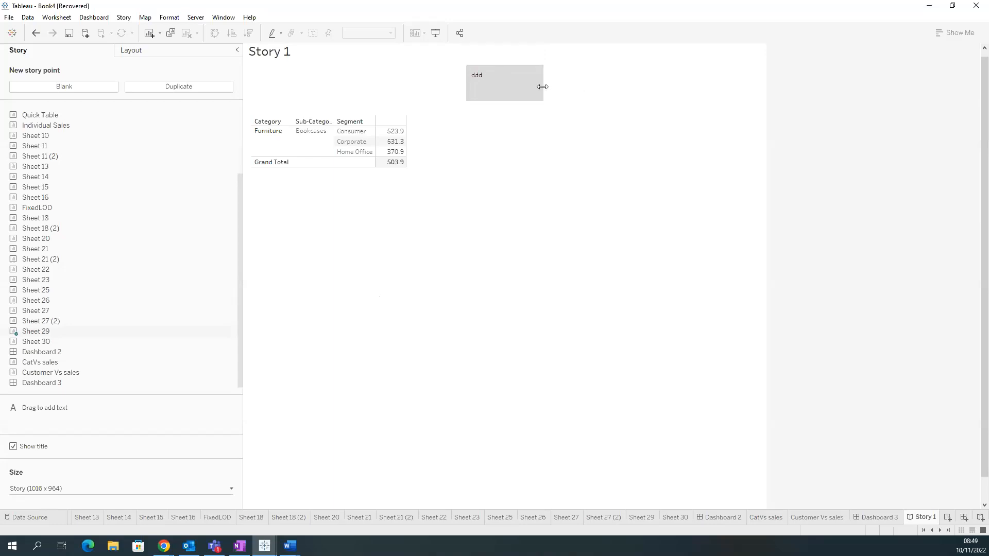
Step: Add a blank story point showing Dashboard 2 and switch between the two story points
left_click(64, 86)
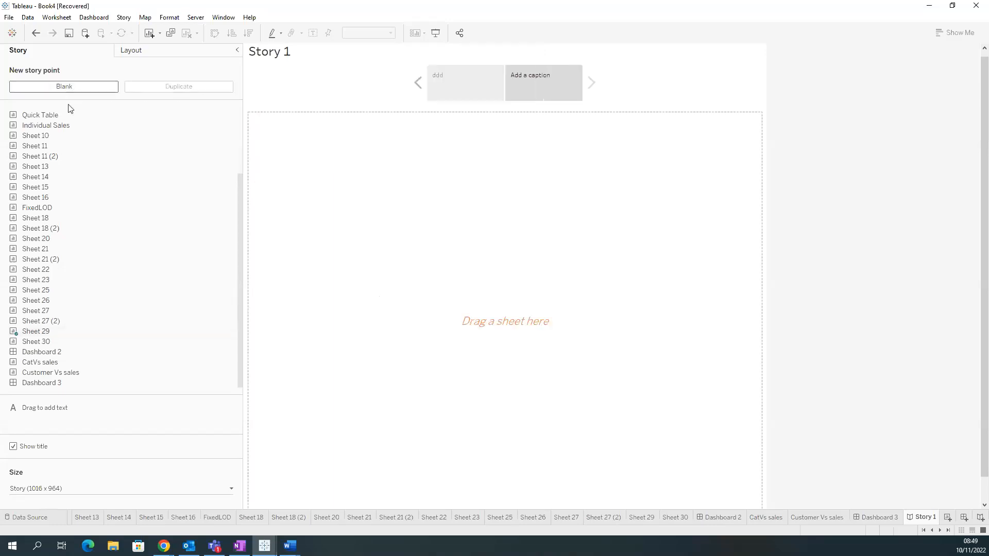
left_click_drag(38, 356, 325, 336)
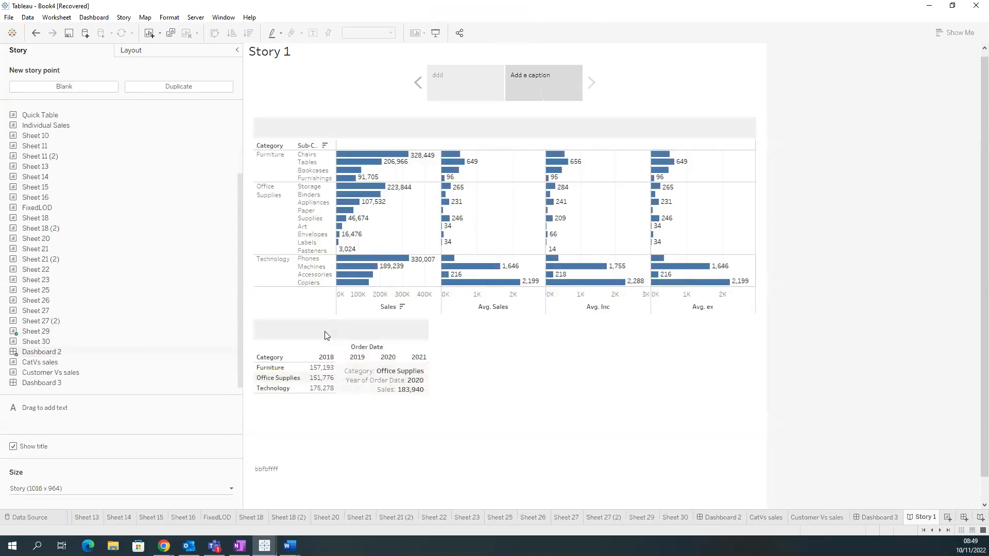
left_click(436, 89)
left_click(519, 83)
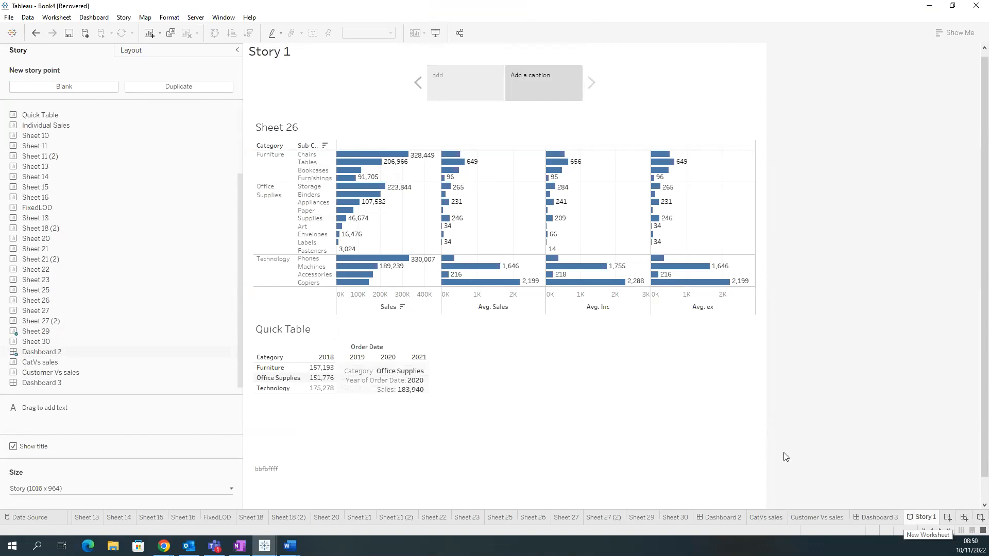
Step: Create a new worksheet and place Sales on Text in the Marks card
mouse_move(189, 157)
left_click(948, 517)
left_click_drag(115, 147, 310, 167)
Step: Examine the aggregation options for the Sales measure, and expand the data source list to show both connections
left_click(311, 211)
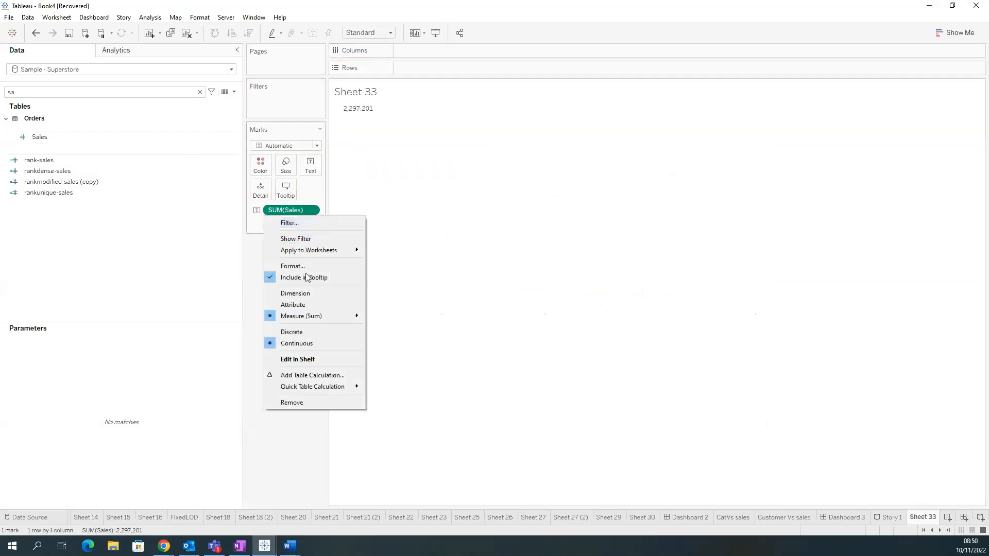
mouse_move(316, 318)
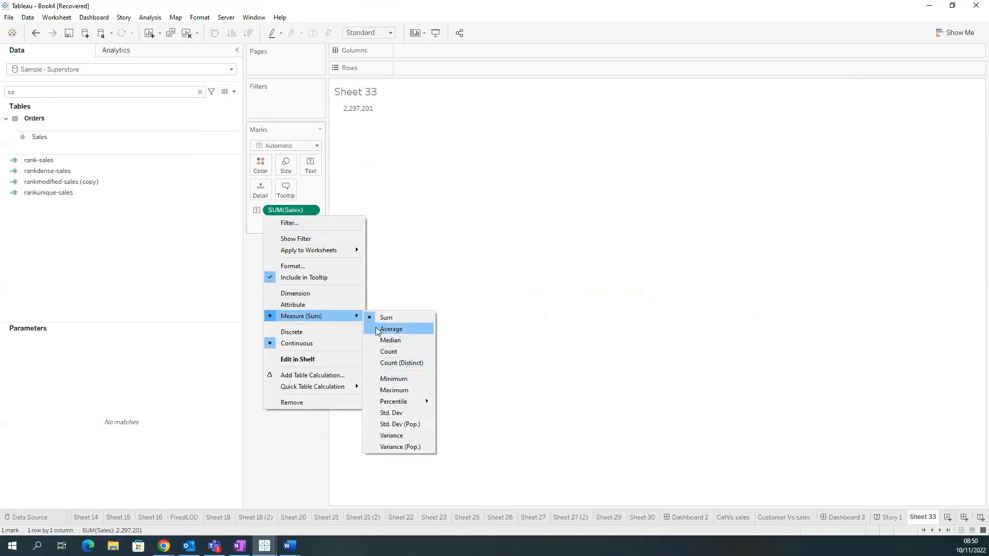
left_click(311, 459)
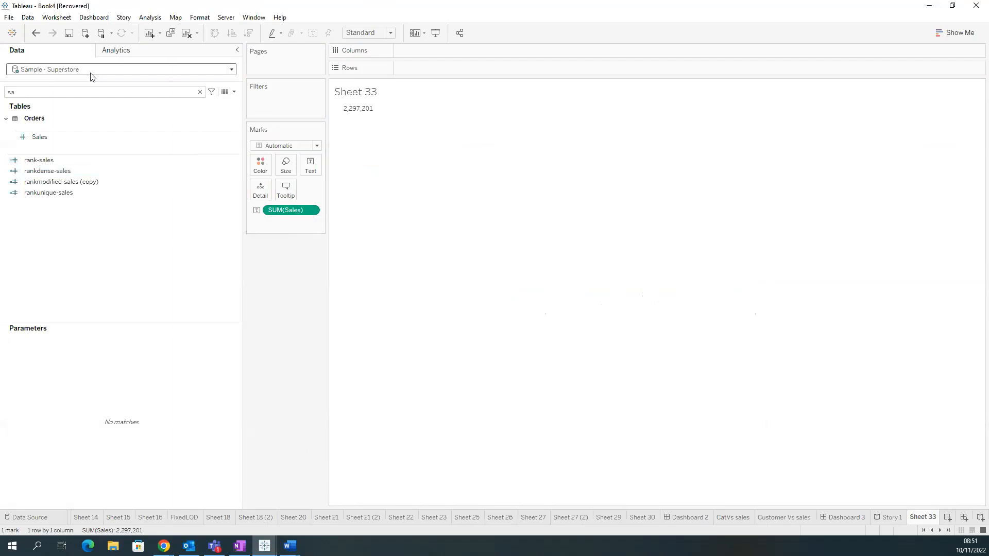
left_click_drag(90, 82, 90, 90)
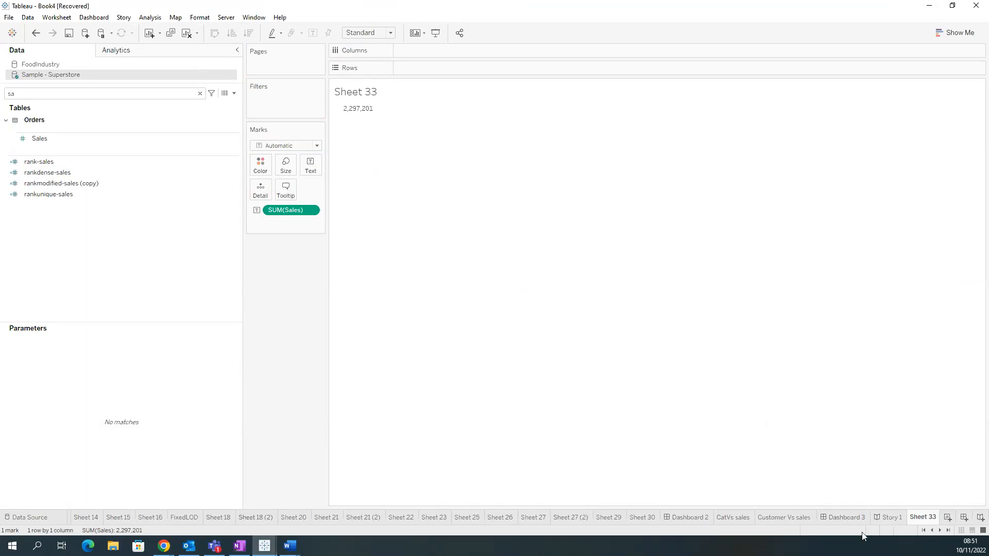
Step: Open Dashboard 3 and inspect the CatVs sales view with its Sales axis
left_click(832, 519)
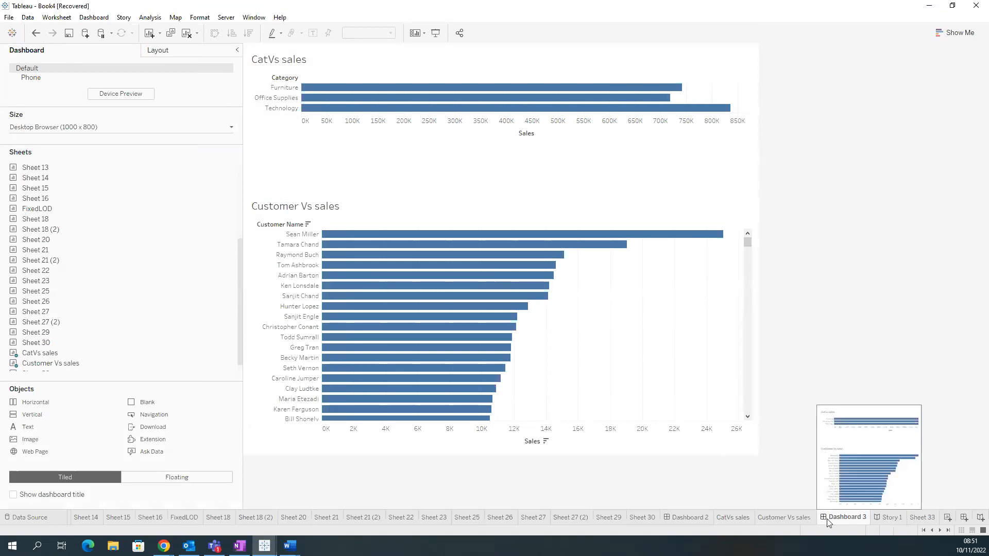
left_click(360, 130)
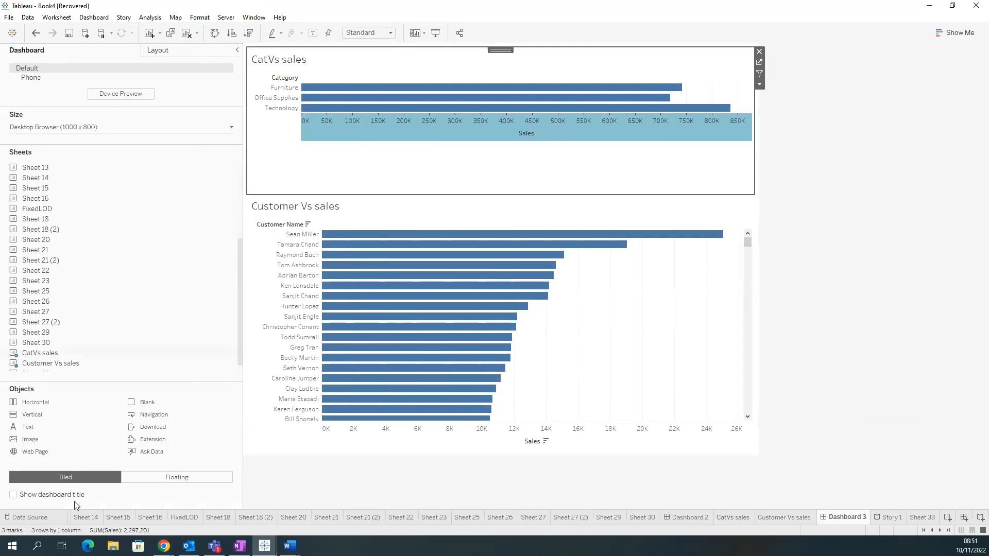
left_click(475, 171)
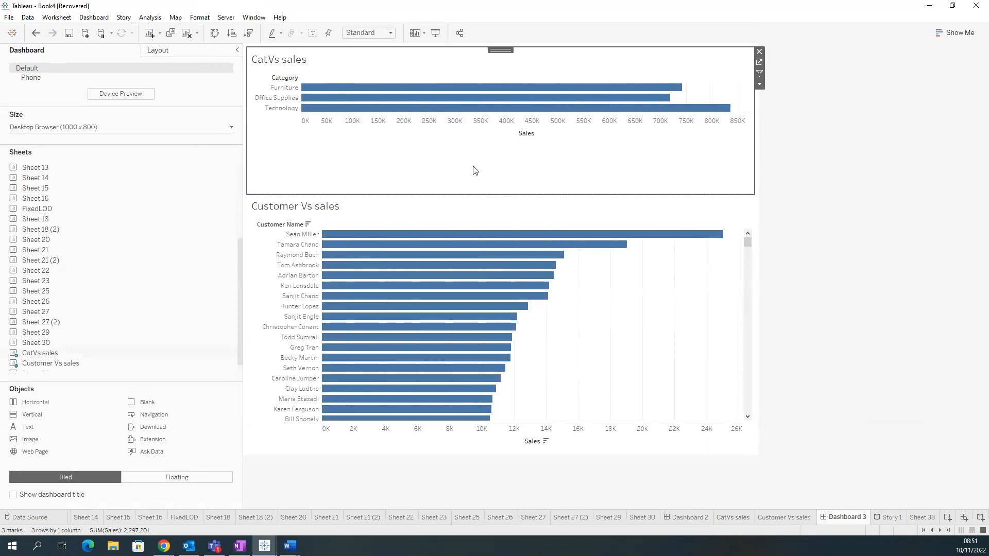
Step: Return to the CatVs sales worksheet, clear the field search, and examine the options available for the Segment field
left_click(741, 517)
left_click(199, 93)
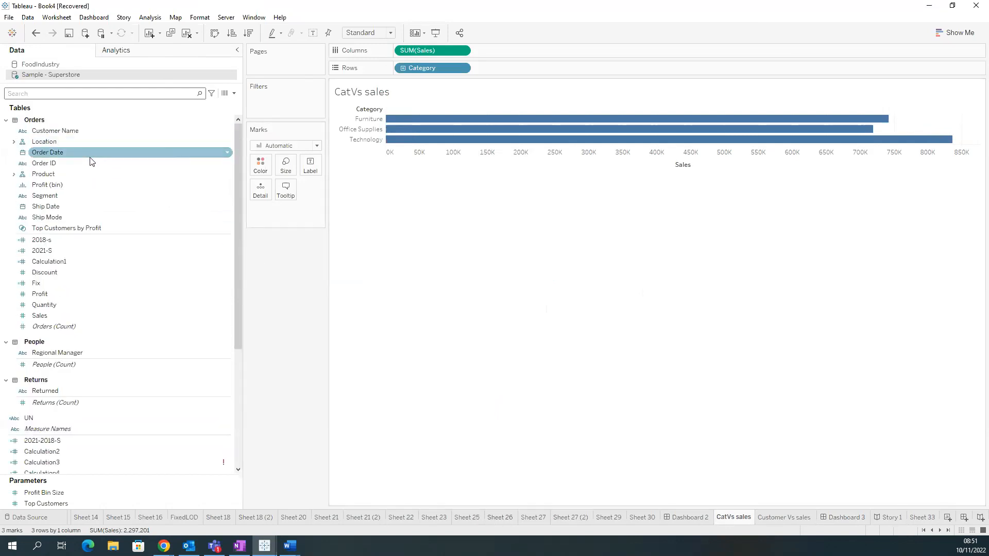
right_click(87, 199)
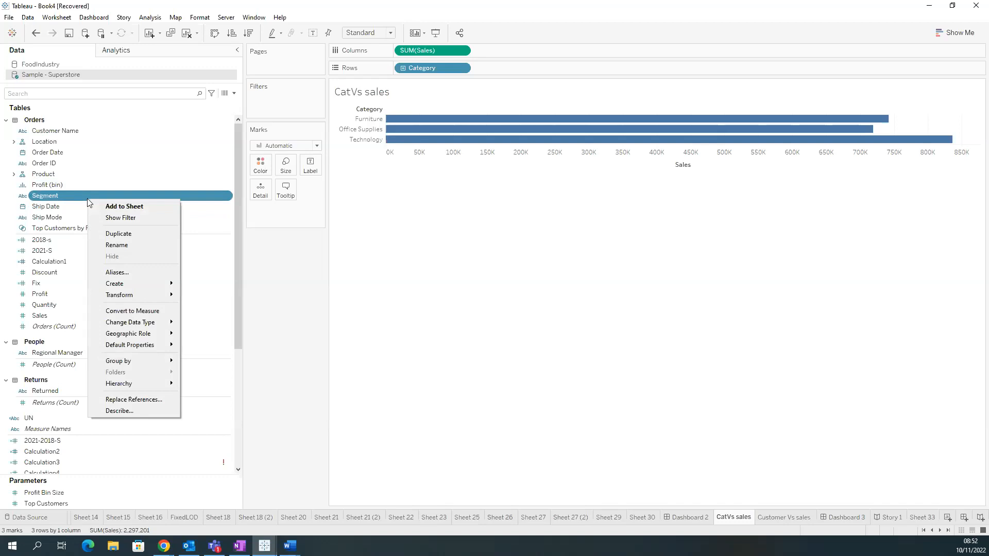
left_click(268, 291)
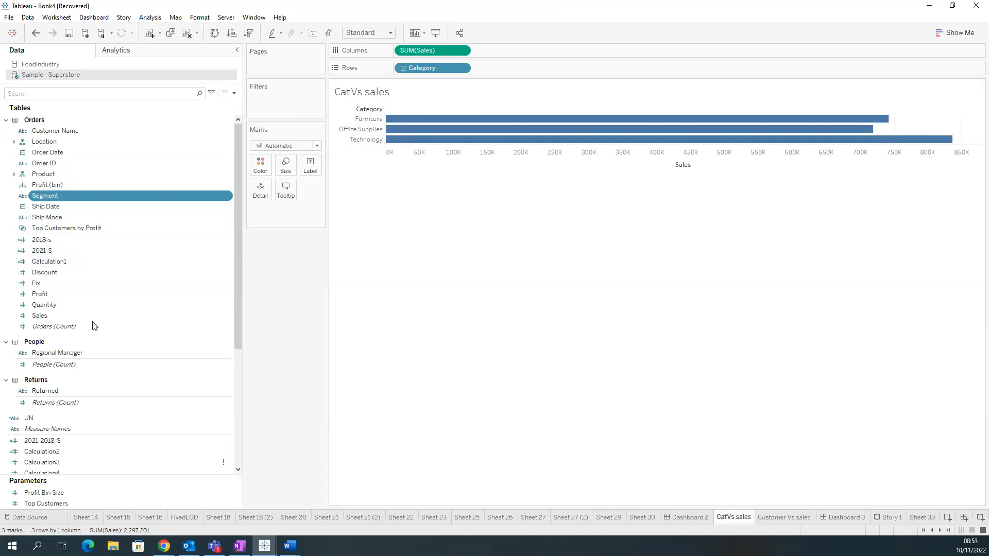
Step: Search the fields for "ca" and filter the CatVs sales worksheet by Category, keeping only Furniture
left_click(64, 95)
type("ca")
left_click_drag(52, 153, 292, 107)
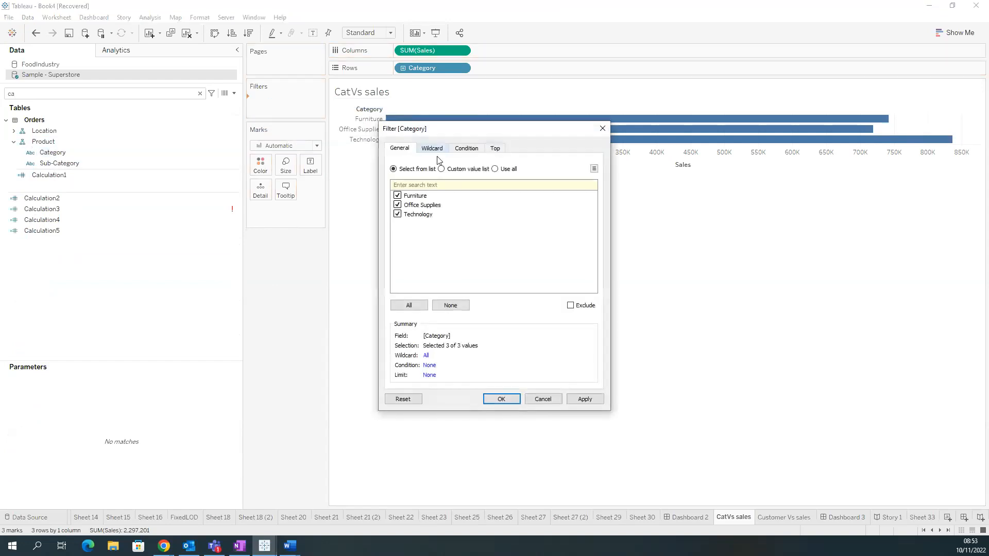
left_click(397, 205)
left_click(398, 215)
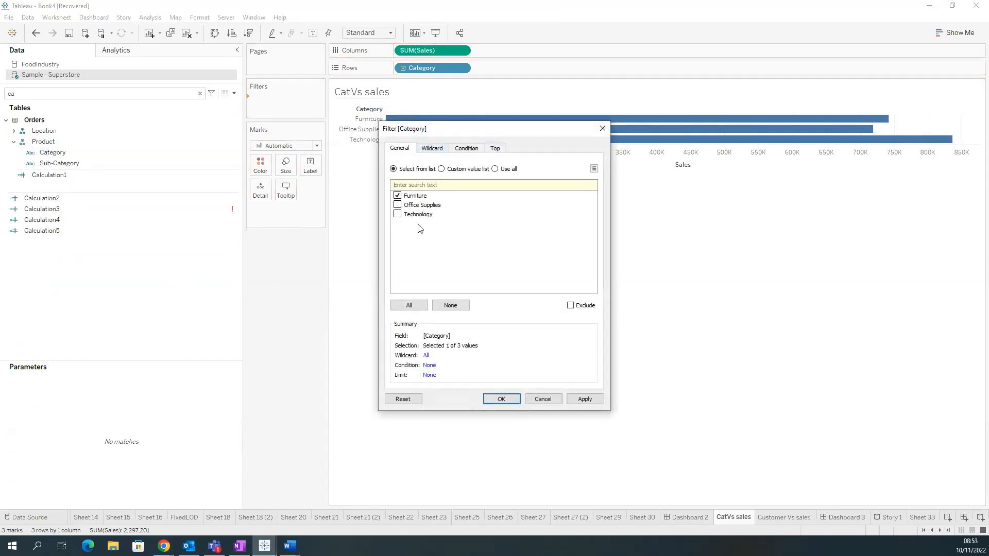
left_click(502, 400)
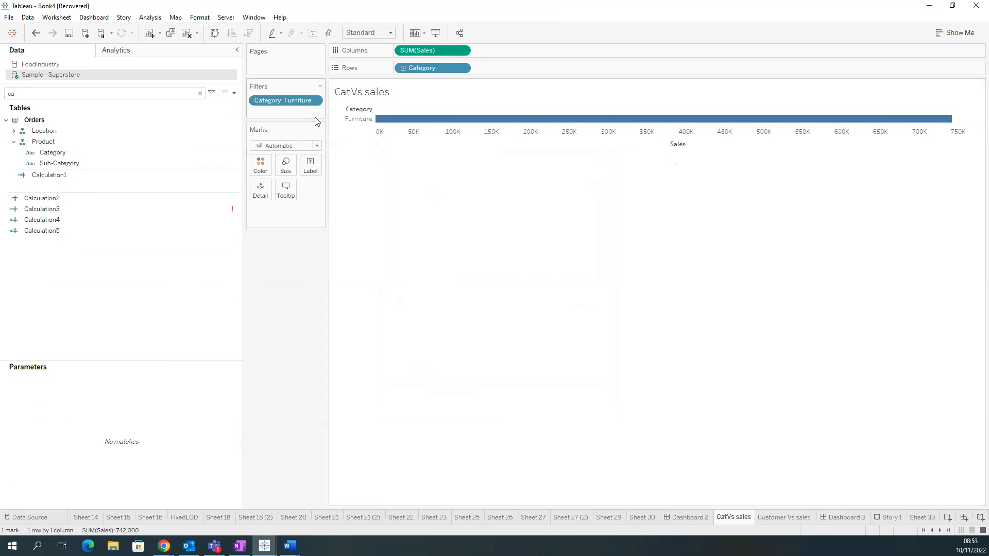
Step: Add the Category filter on the CatVs sales worksheet to context
left_click(314, 101)
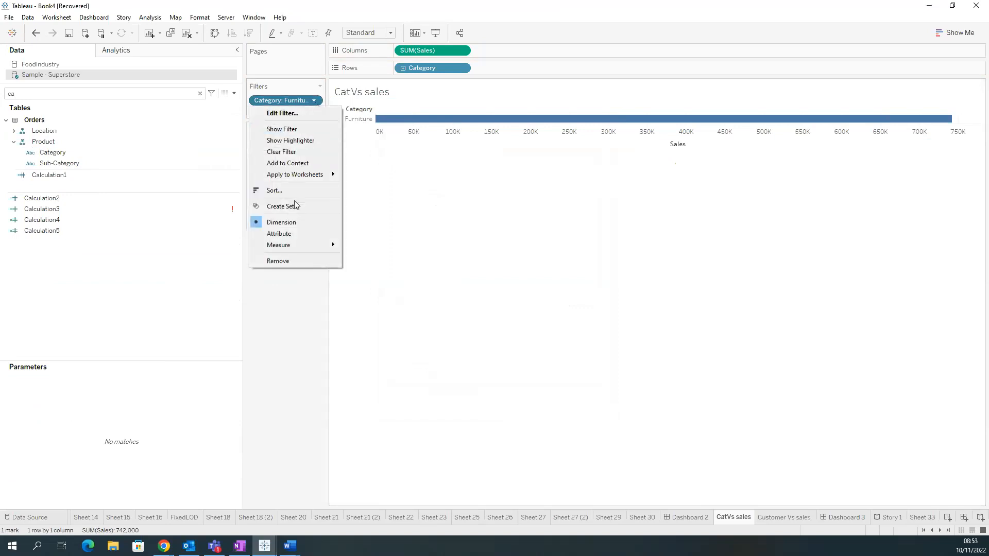
left_click(300, 168)
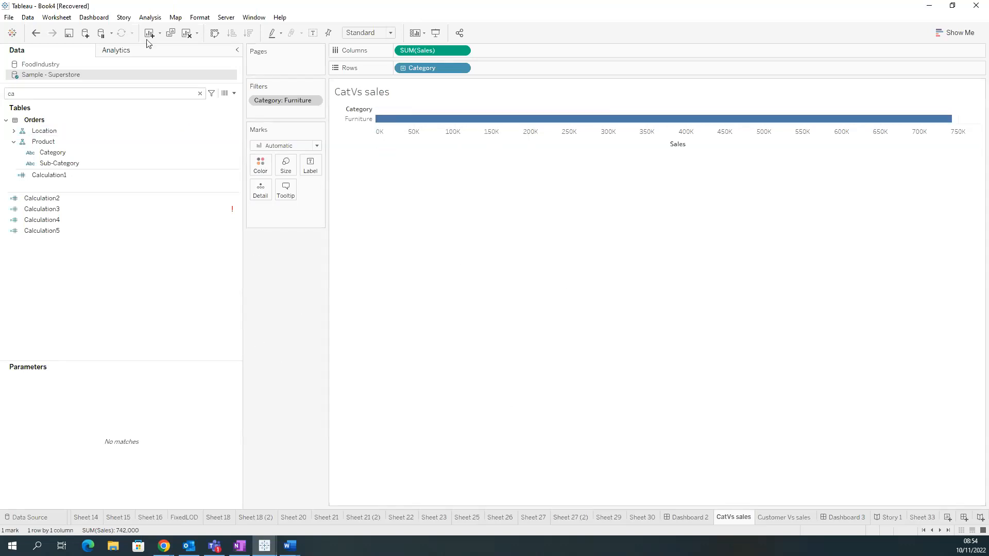
Step: Examine the server publishing options and the Tableau Server sign-in dialog, leaving without connecting
left_click(226, 18)
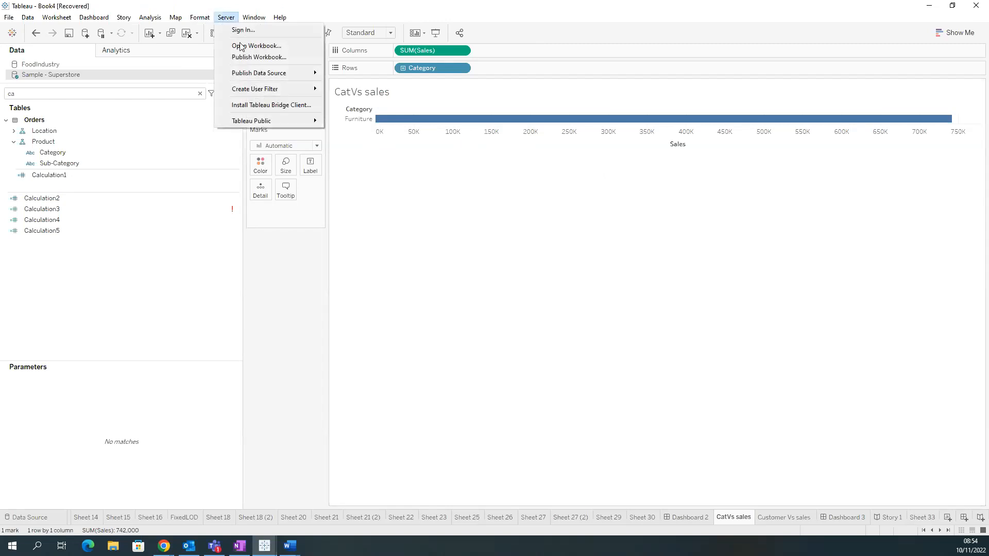
left_click(272, 332)
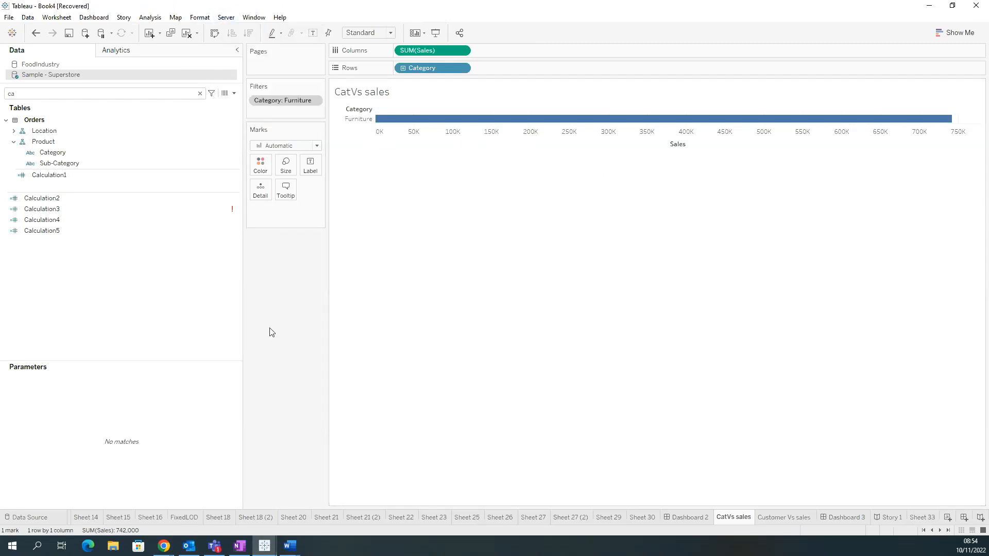
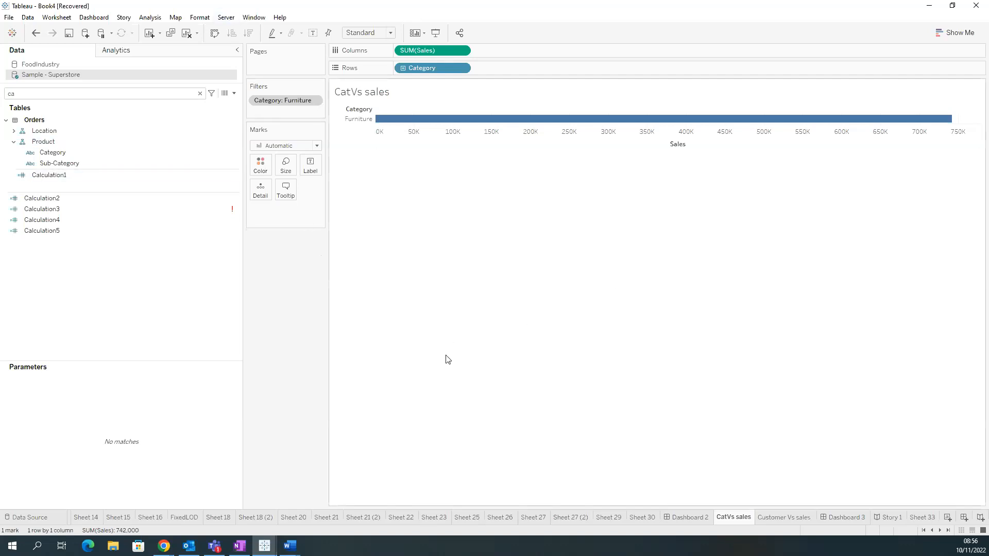
mouse_move(442, 126)
left_click(229, 18)
left_click(238, 30)
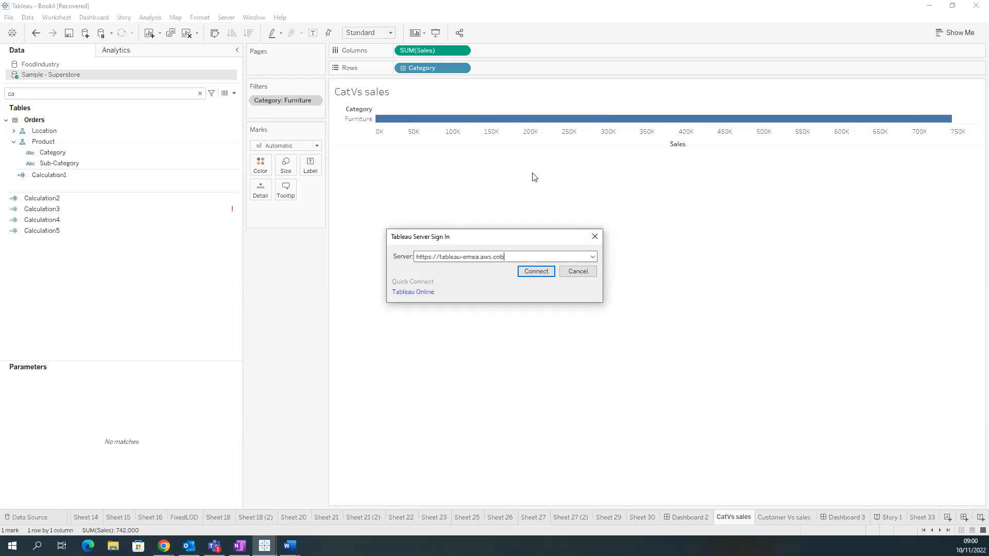
left_click(595, 236)
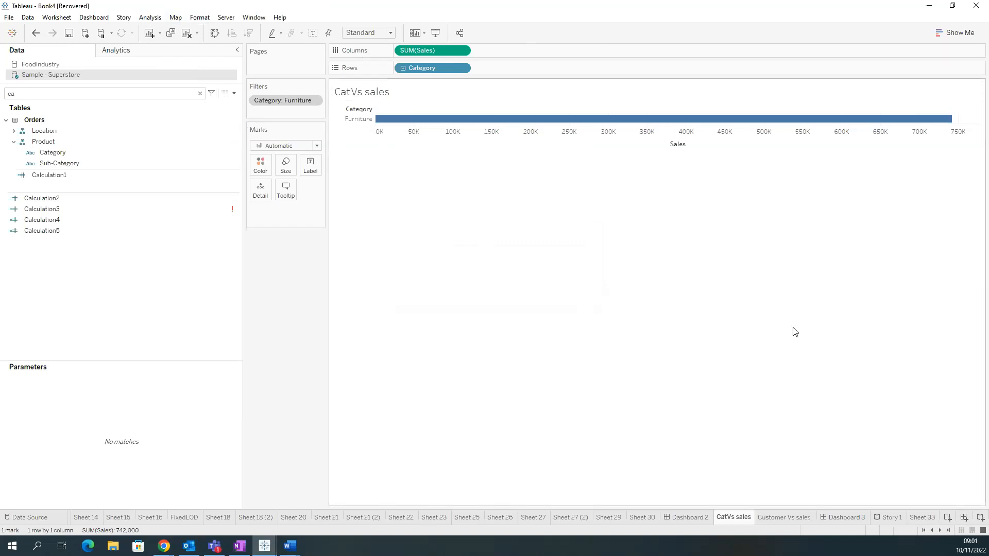
Step: Clear the field search and examine the full list of Sample - Superstore fields
left_click(200, 219)
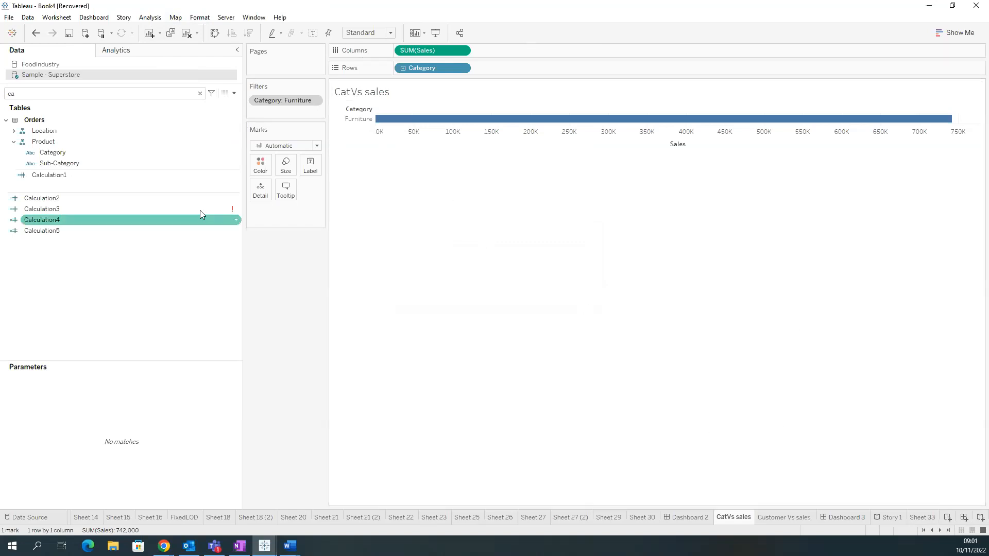
left_click(201, 95)
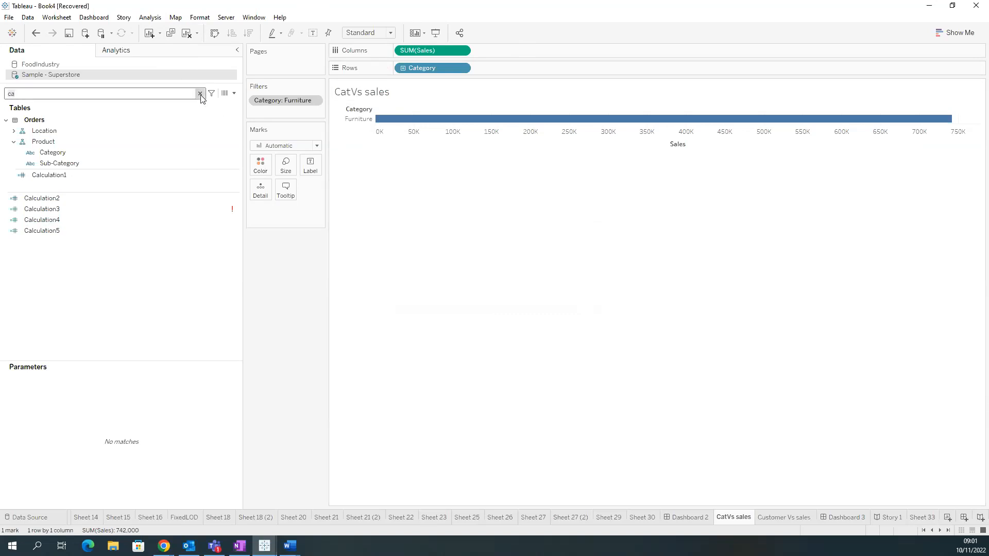
left_click(201, 95)
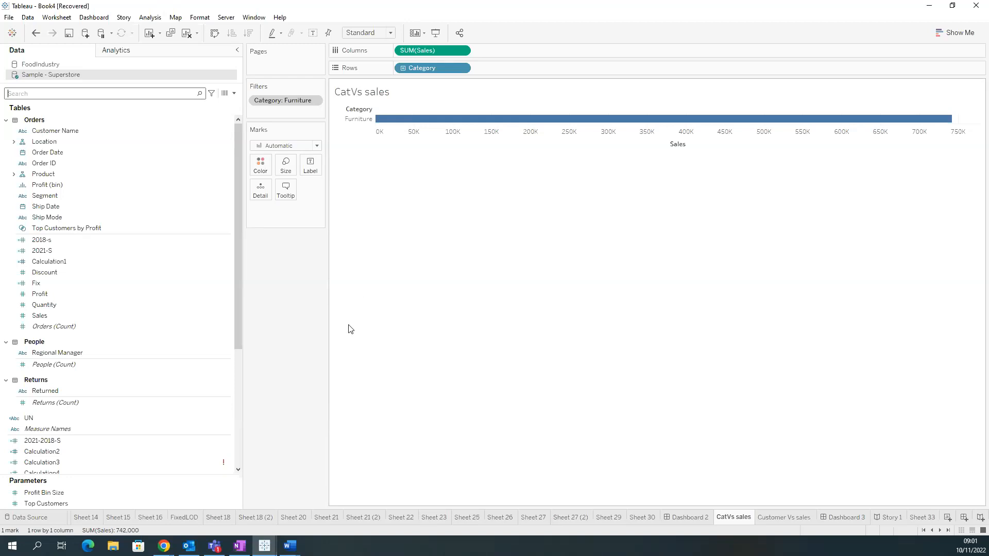
left_click_drag(237, 273, 221, 172)
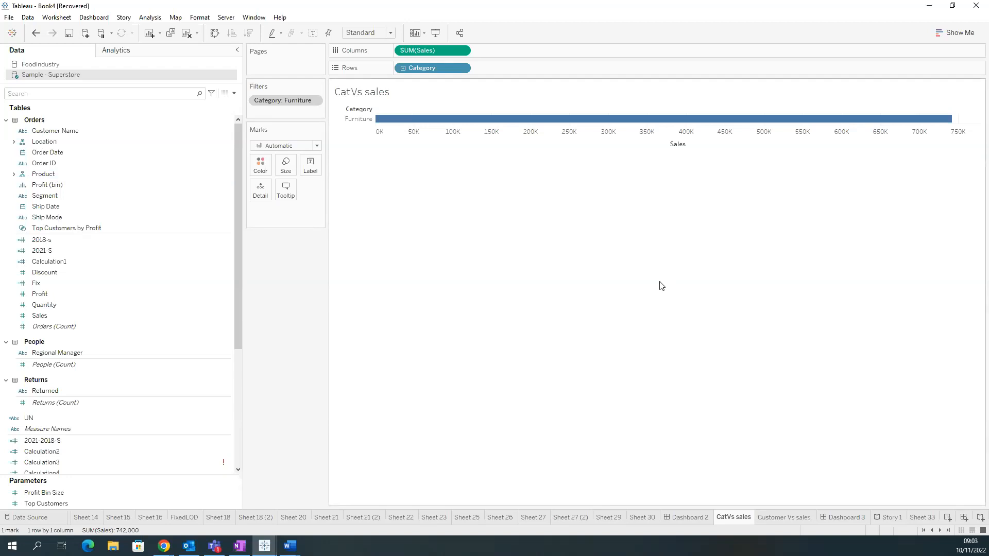
Step: Open Dashboard 3, and restore the Book4 window to a smaller size, moving it clear of Book2's field list
left_click(858, 521)
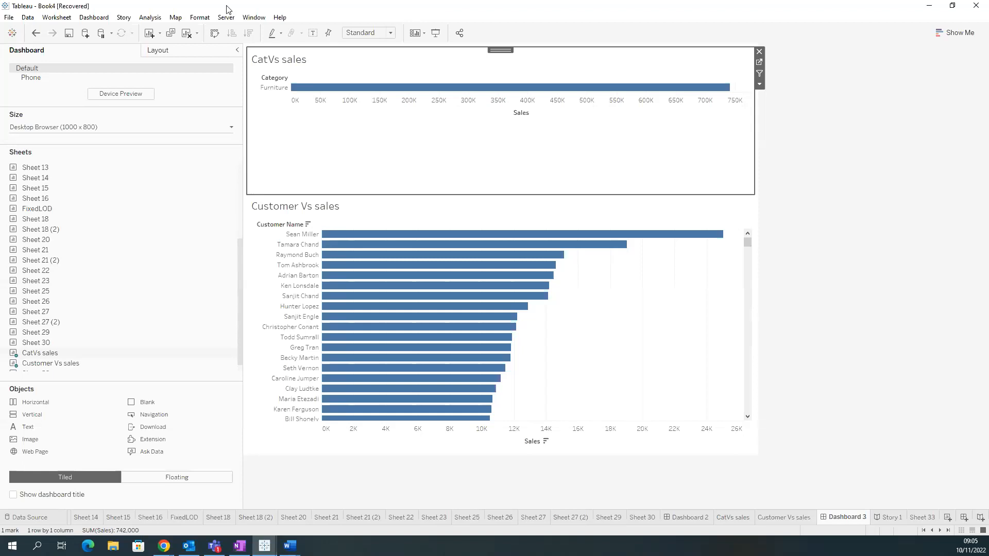
left_click_drag(390, 11, 437, 56)
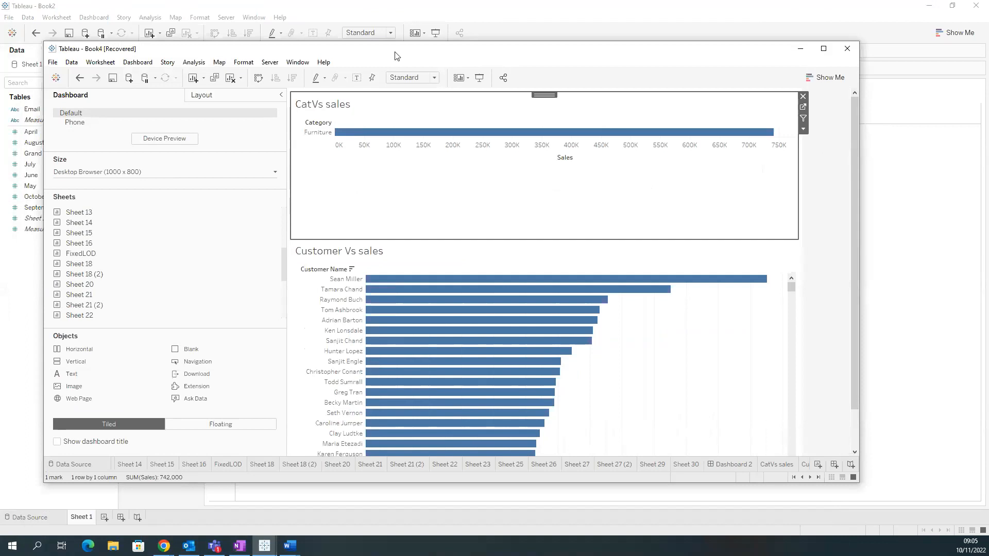
left_click_drag(397, 55, 503, 39)
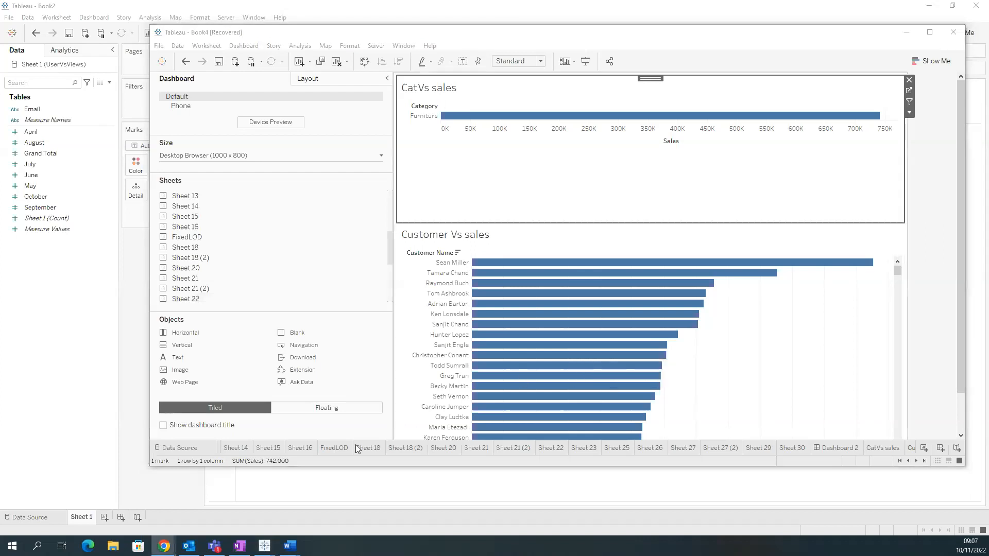
Step: Switch to the Zoom meeting window in Chrome
mouse_move(157, 548)
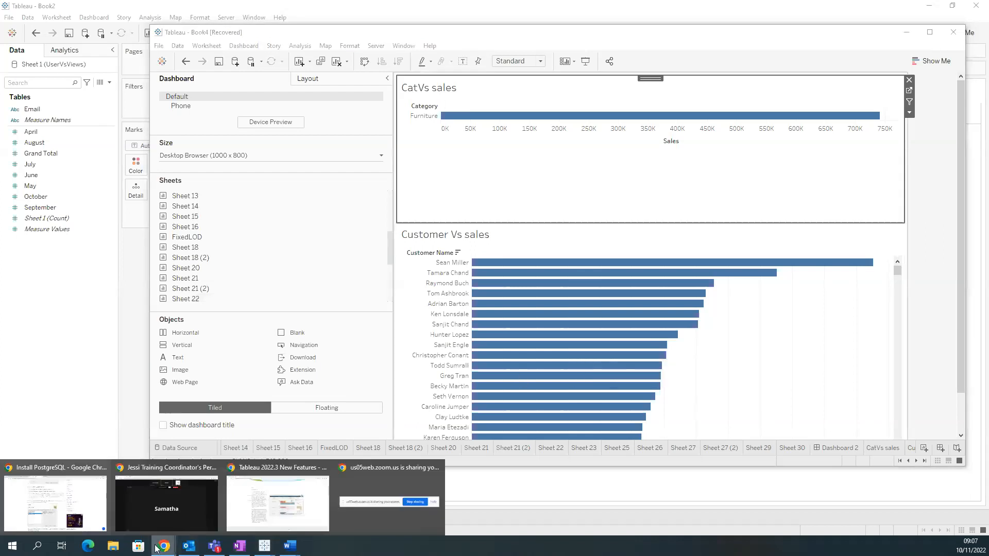
left_click(157, 510)
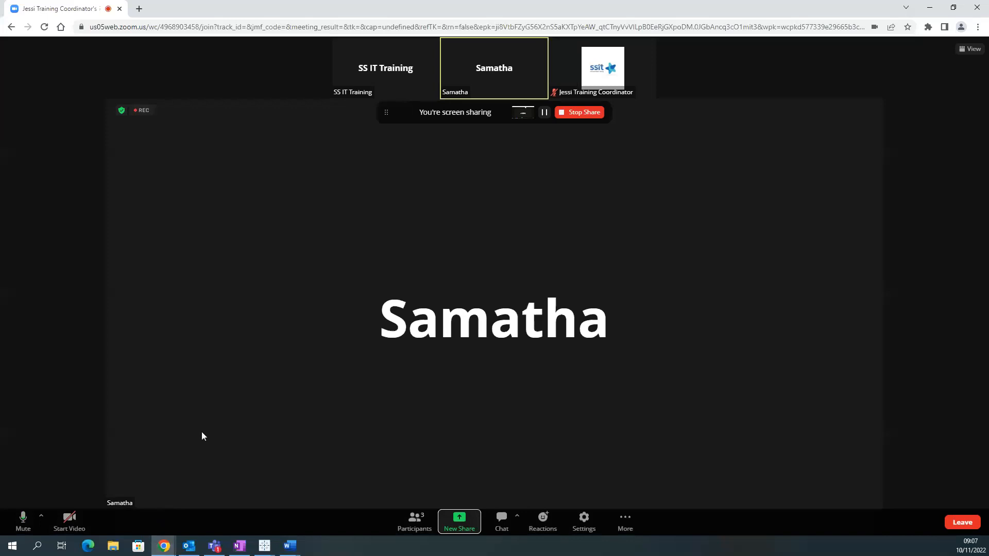